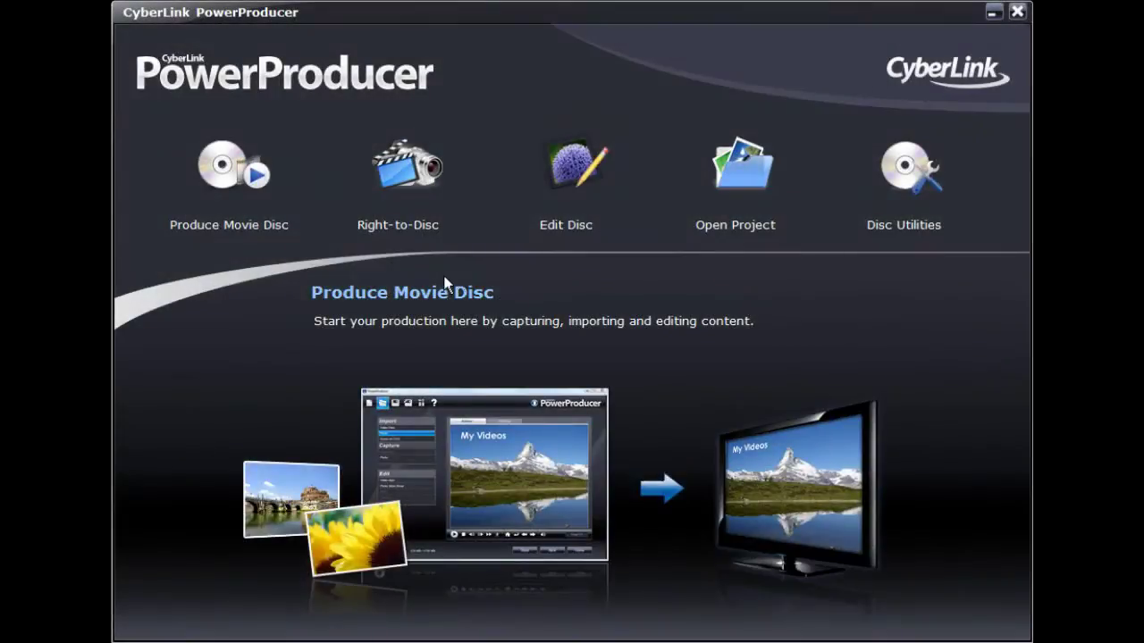
# Step: Open the saved vacation.ppp project through the Open Project dialog
pyautogui.click(225, 177)
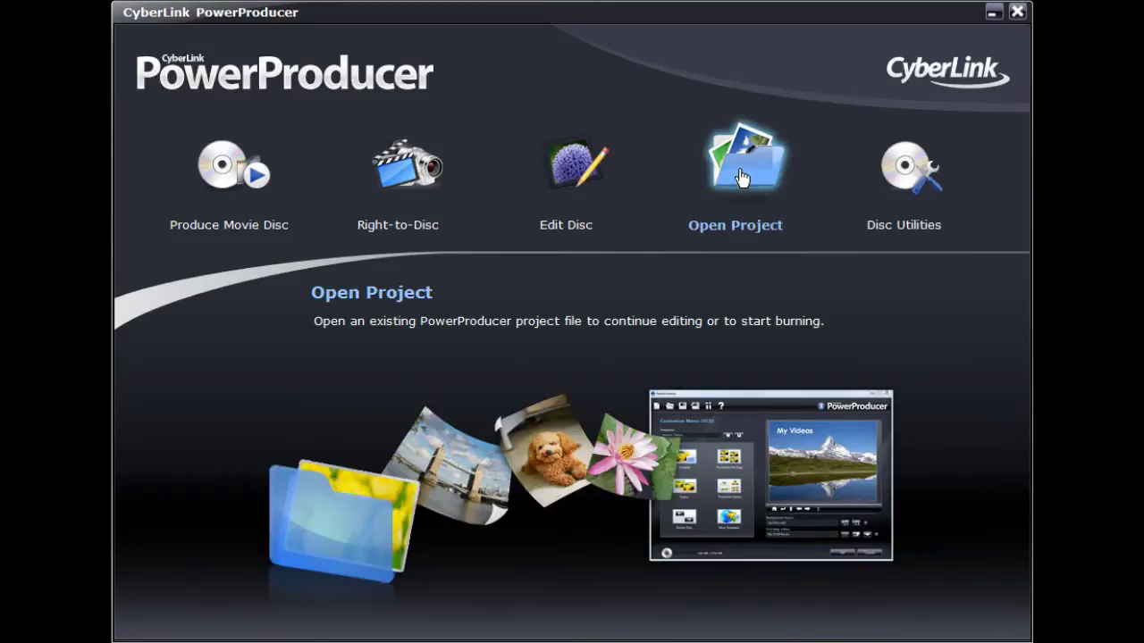
pyautogui.click(739, 174)
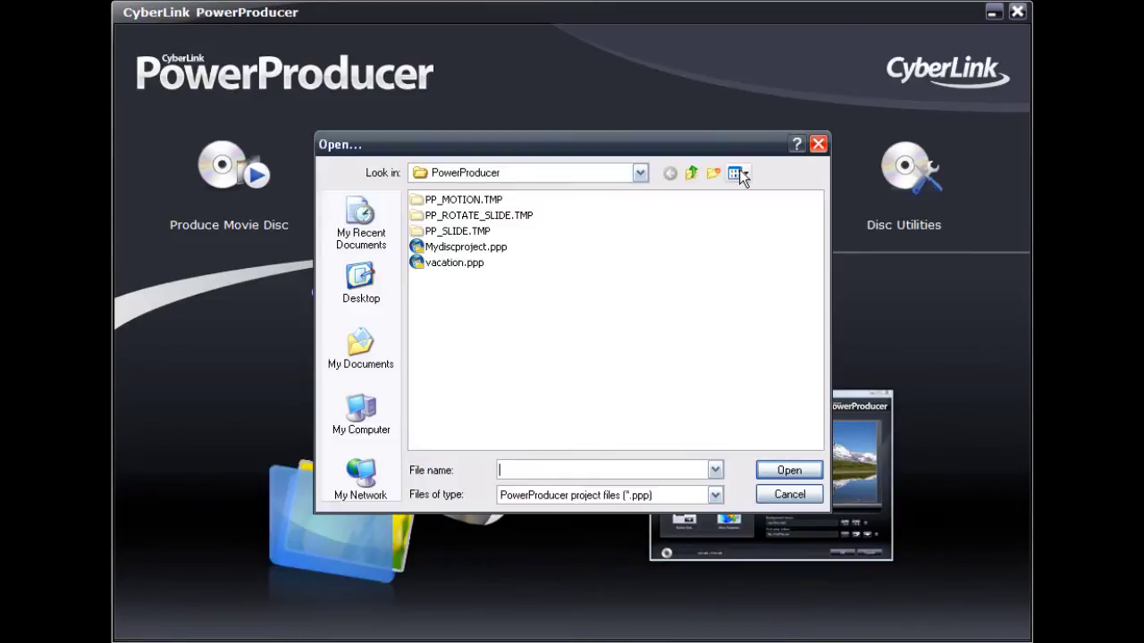
pyautogui.click(466, 264)
pyautogui.click(769, 473)
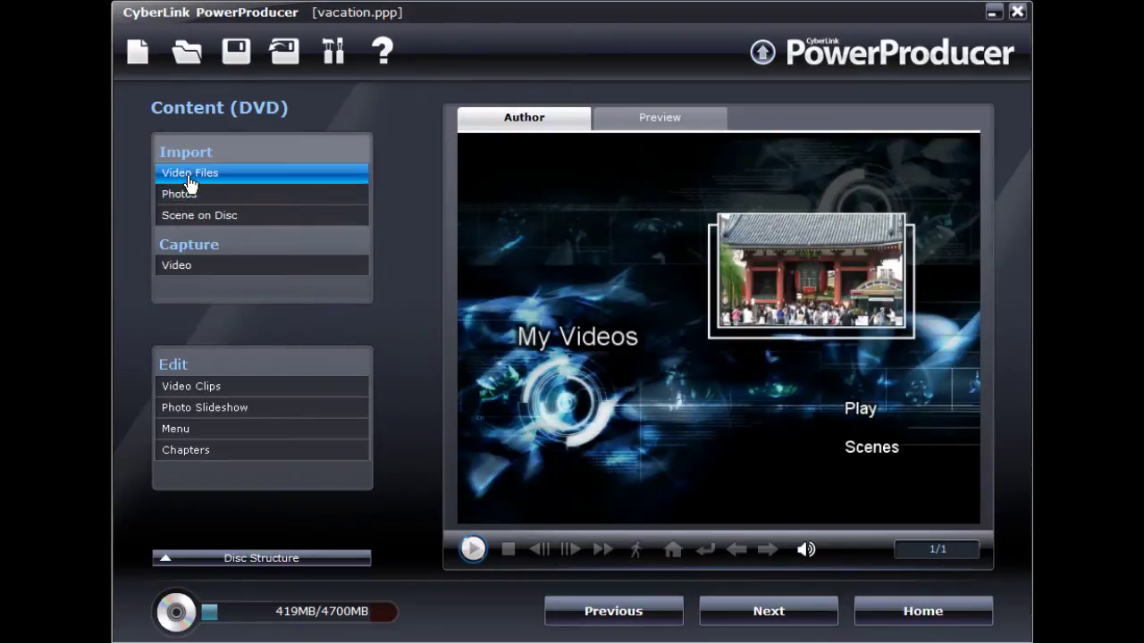
# Step: Import Flamingos.mpg and RedPanda.mpg from Vacation > San Diego Zoo into the disc
pyautogui.click(189, 179)
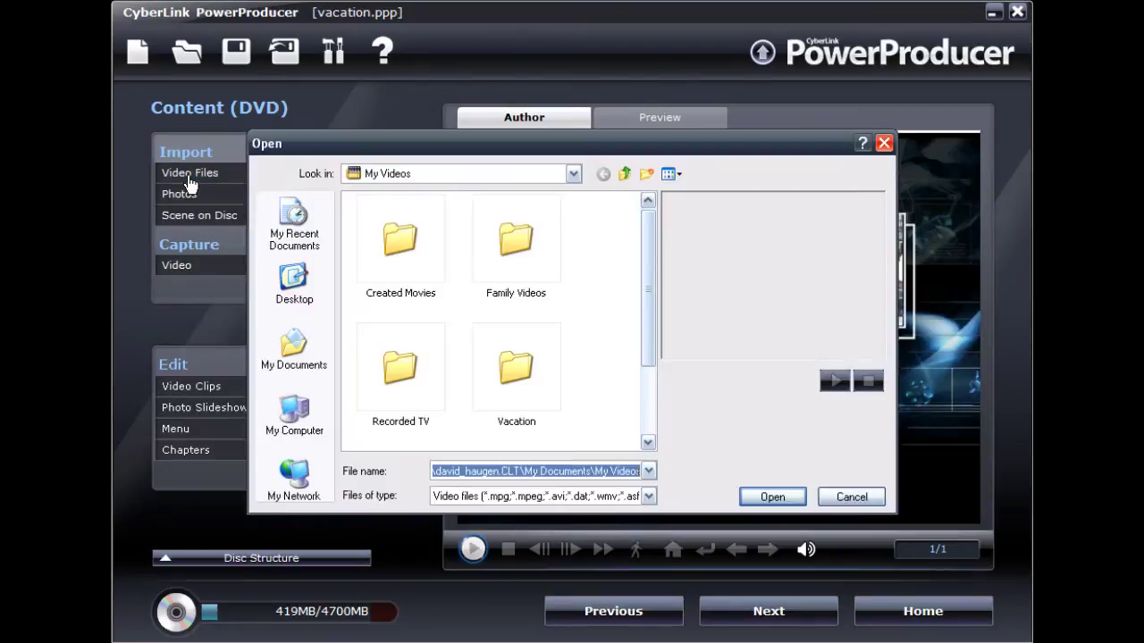
pyautogui.doubleClick(518, 376)
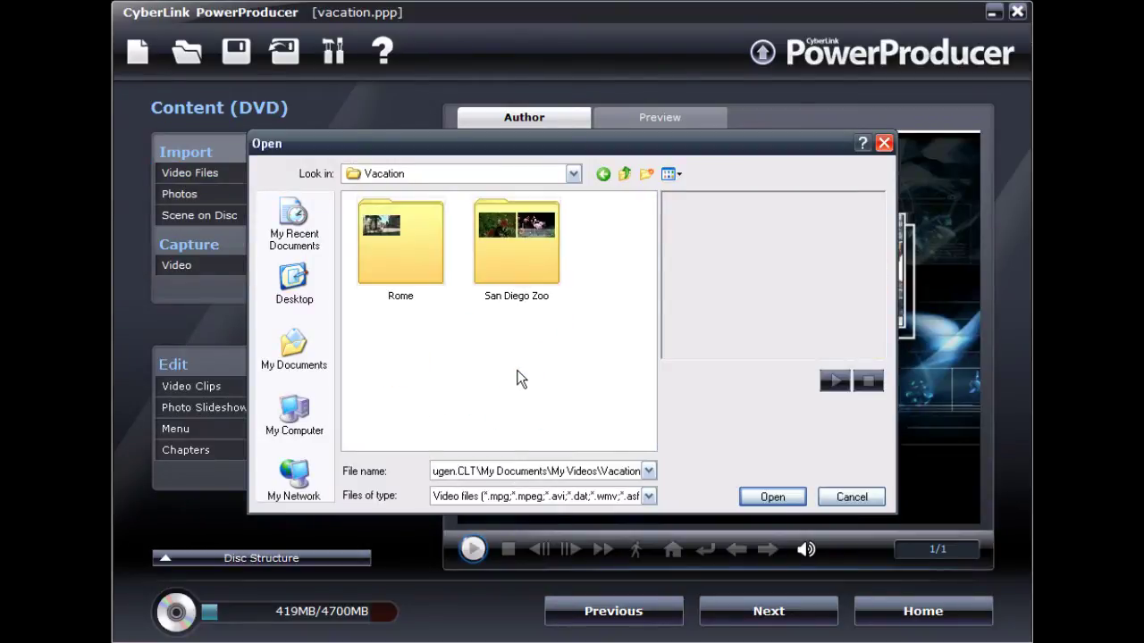
pyautogui.doubleClick(523, 271)
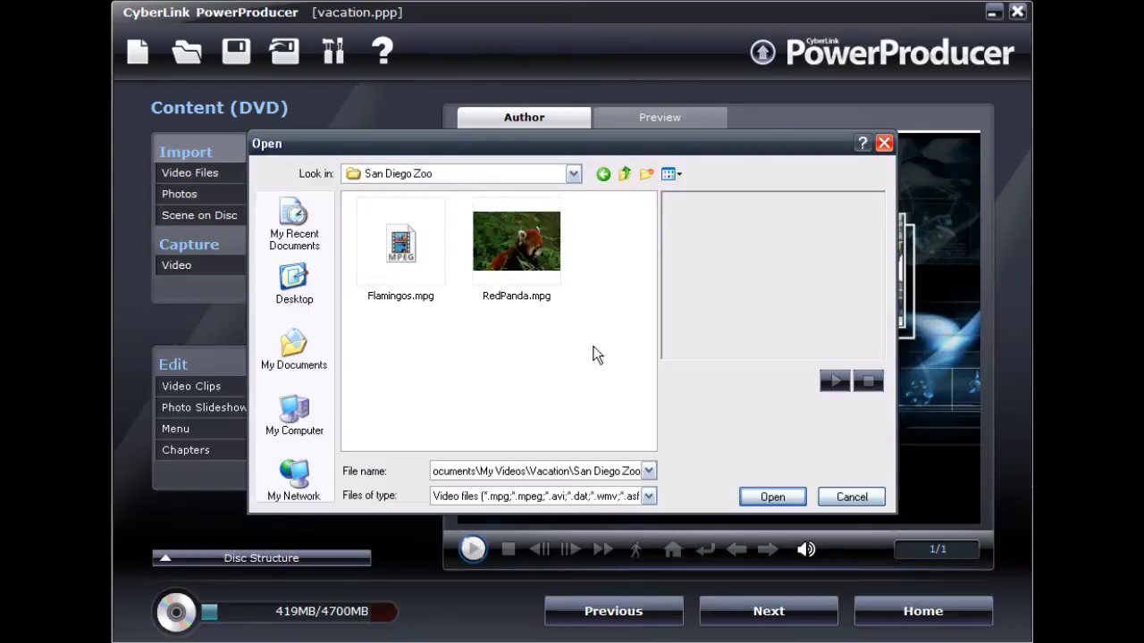
pyautogui.moveTo(582, 321); pyautogui.dragTo(352, 223)
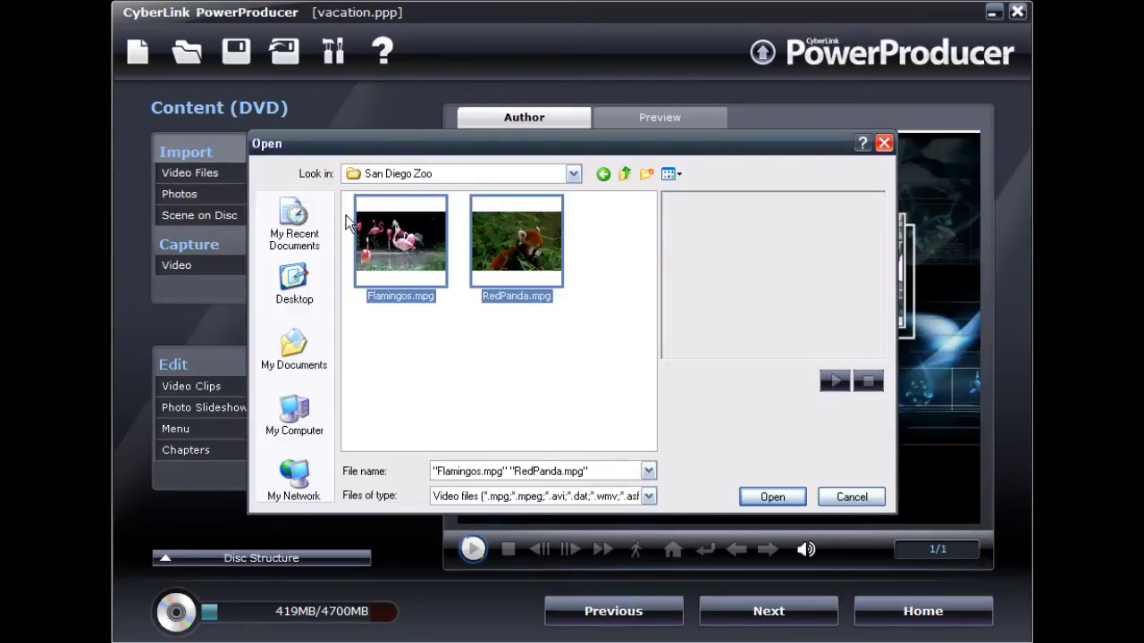
pyautogui.click(768, 497)
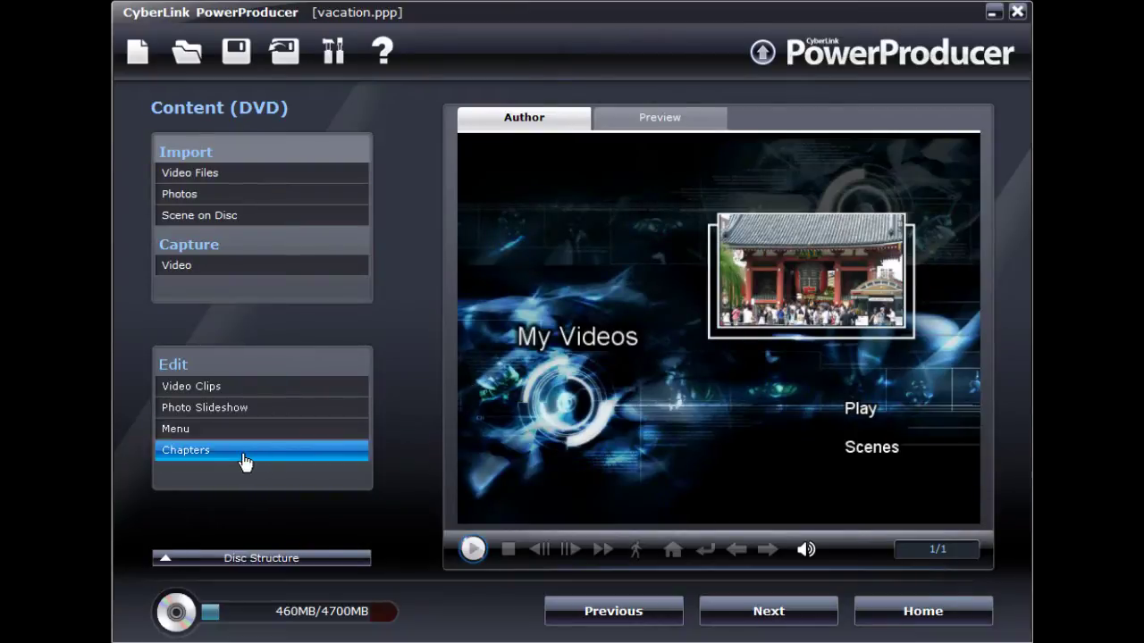
# Step: Merge Flamingos and RedPanda in Edit Clips' Merge tab, accepting the aspect-ratio warning
pyautogui.click(204, 395)
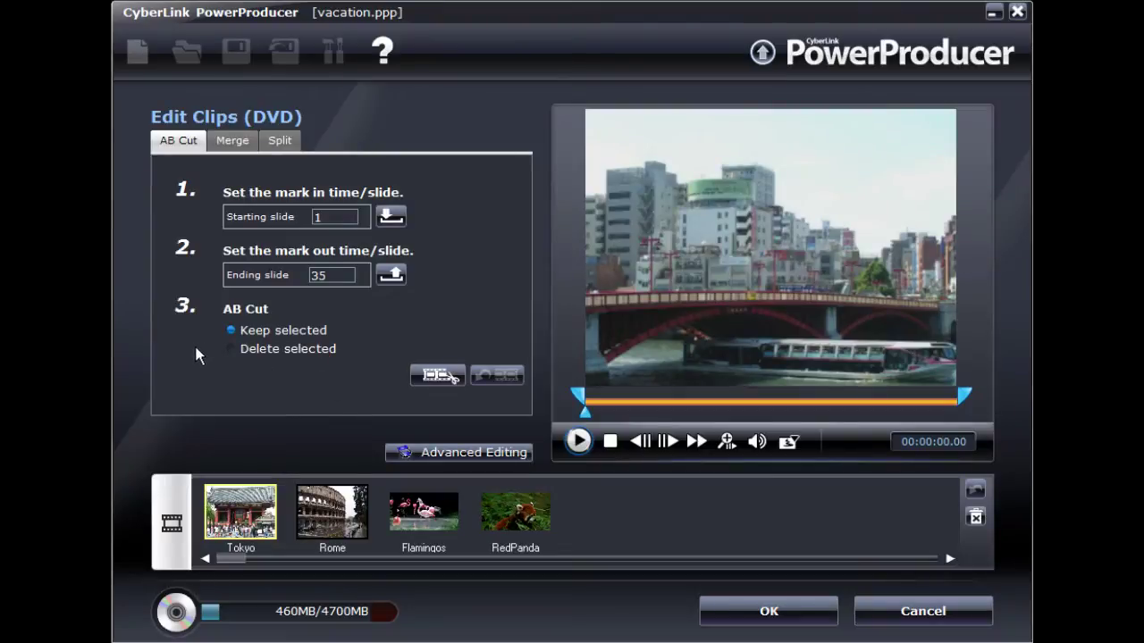
pyautogui.click(232, 143)
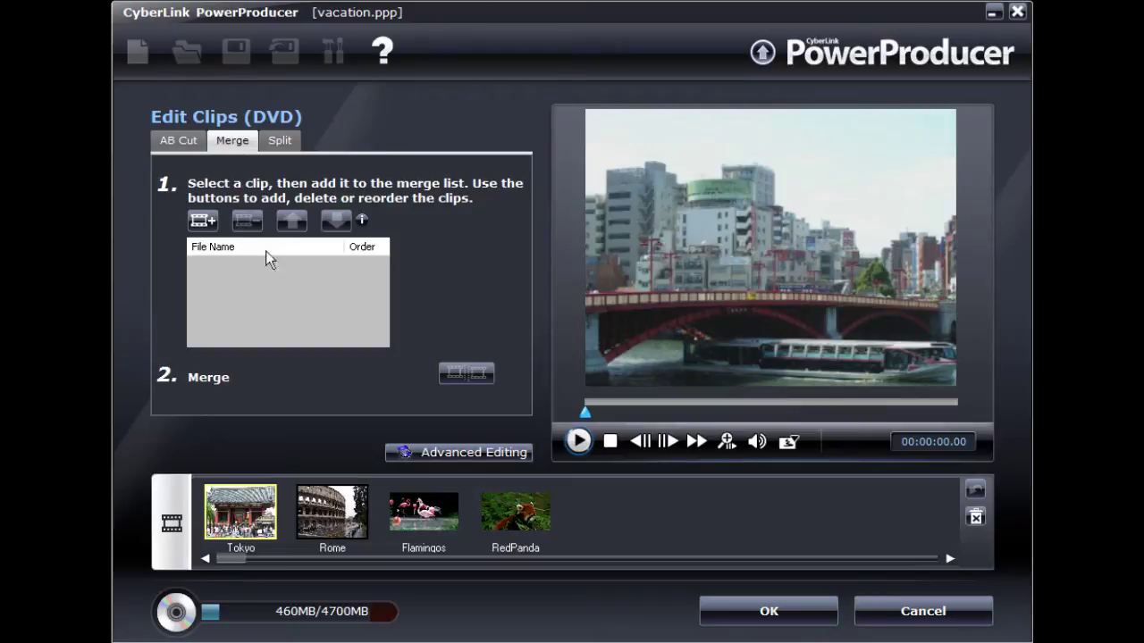
pyautogui.click(420, 517)
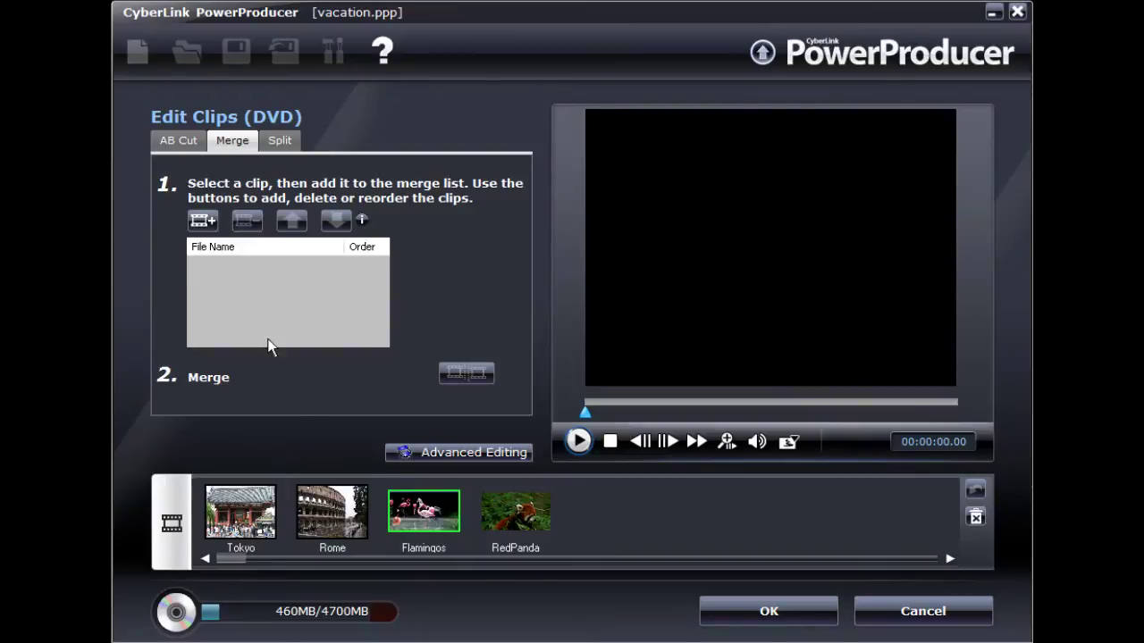
pyautogui.click(204, 221)
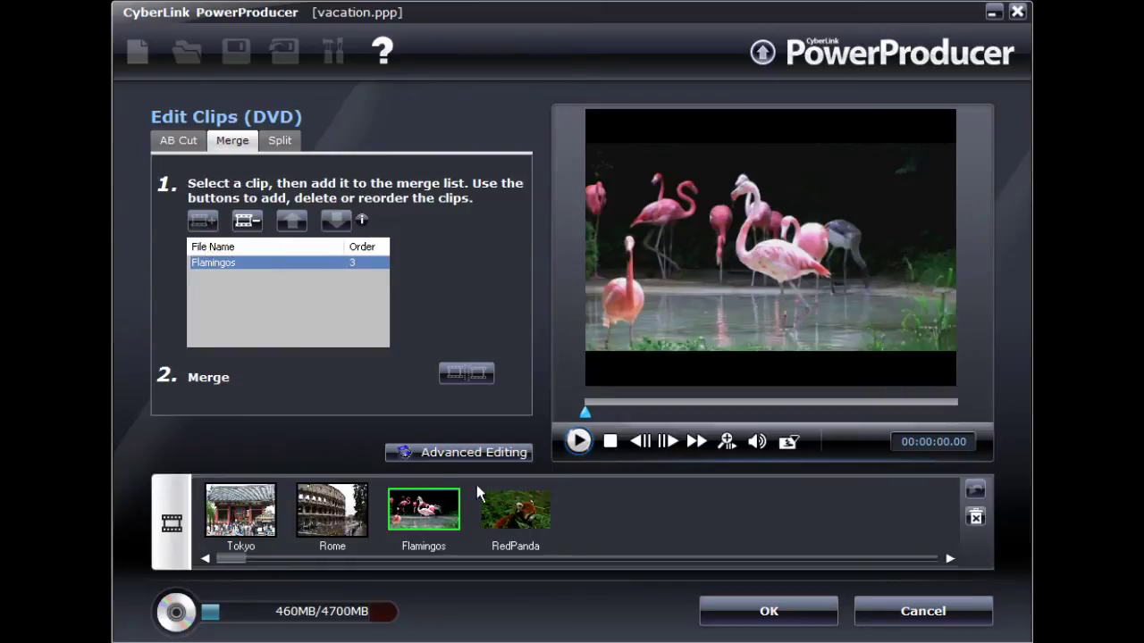
pyautogui.click(519, 518)
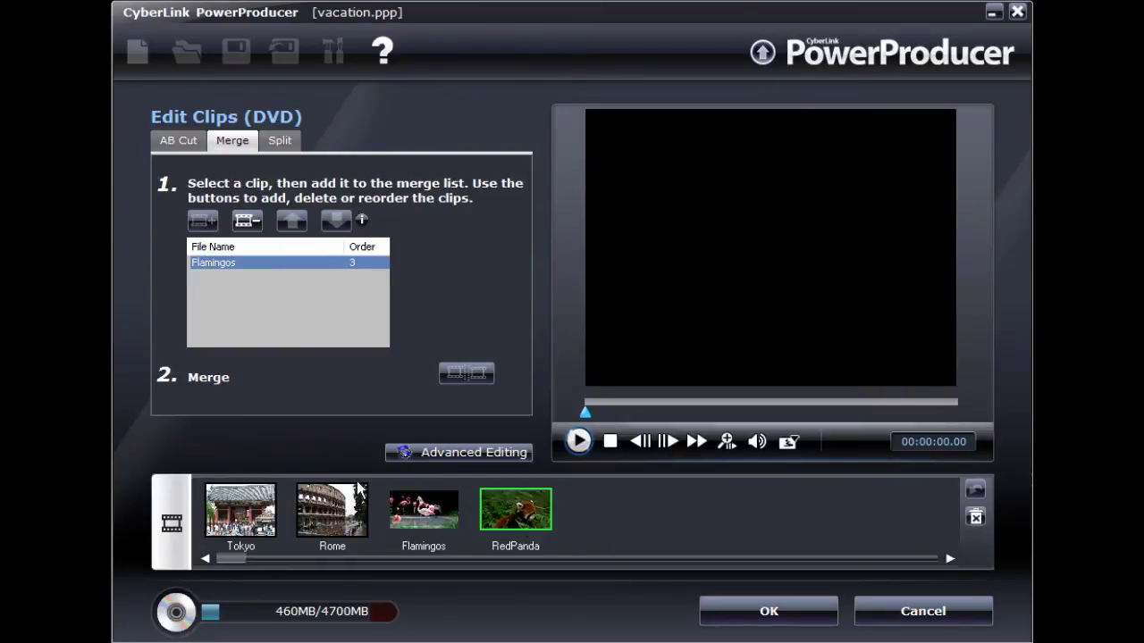
pyautogui.click(203, 222)
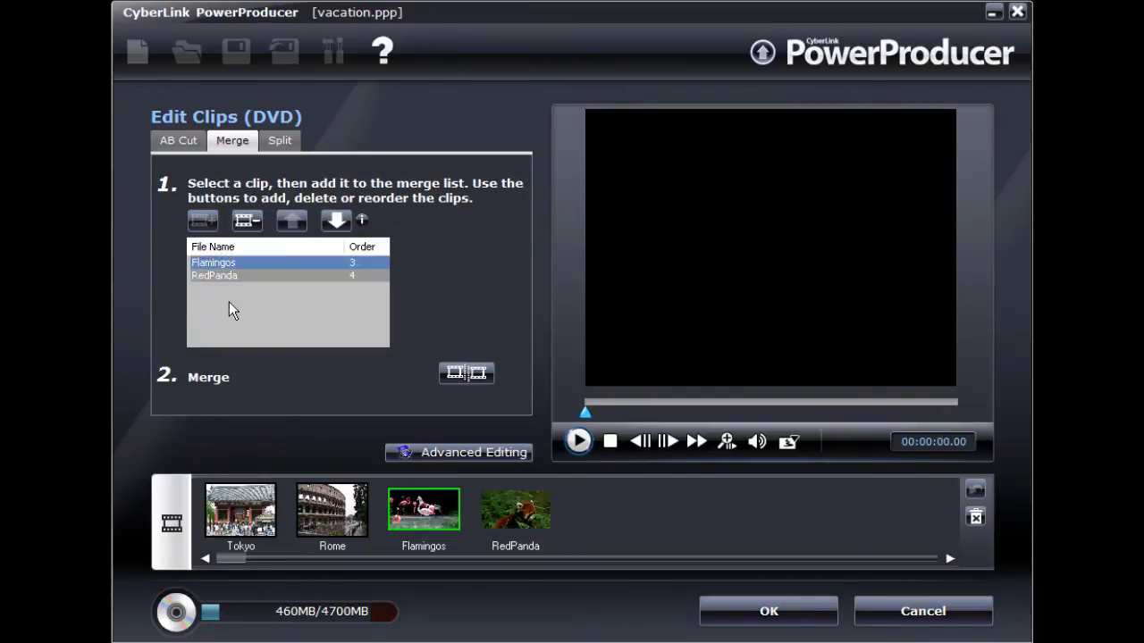
pyautogui.click(462, 377)
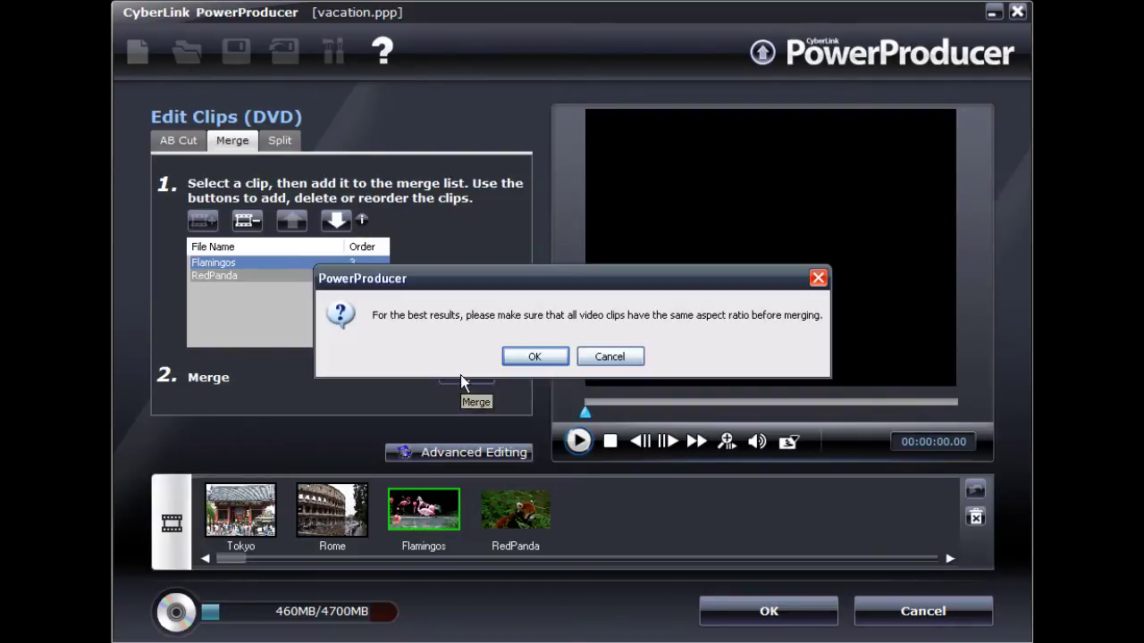
pyautogui.click(535, 356)
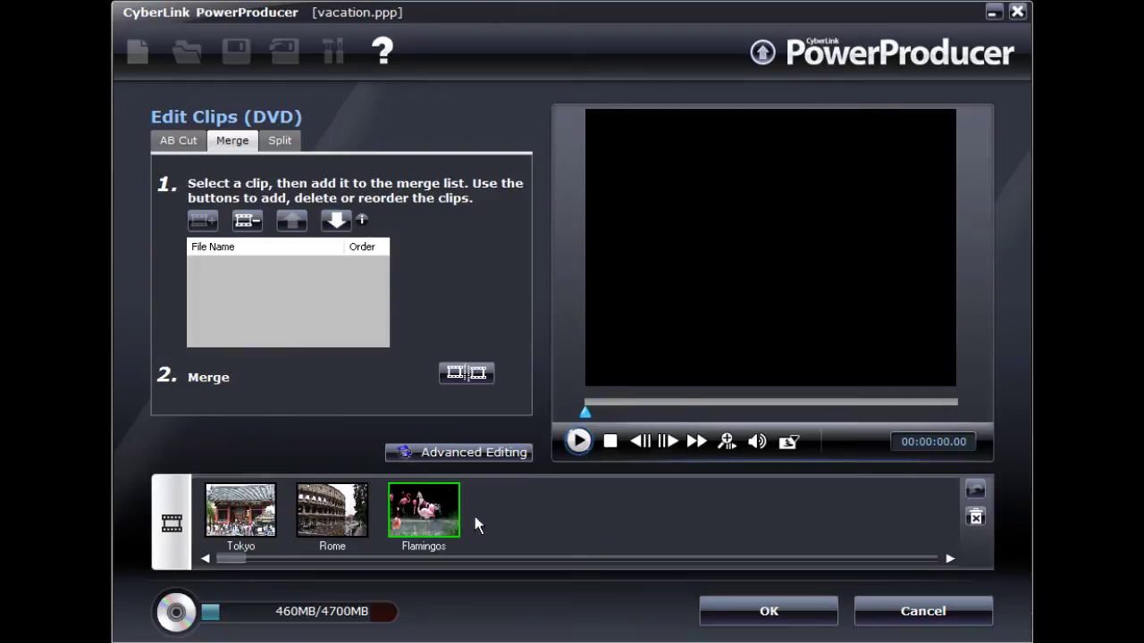
# Step: Preview the merged Flamingos clip and keep the edits, closing Edit Clips
pyautogui.click(447, 526)
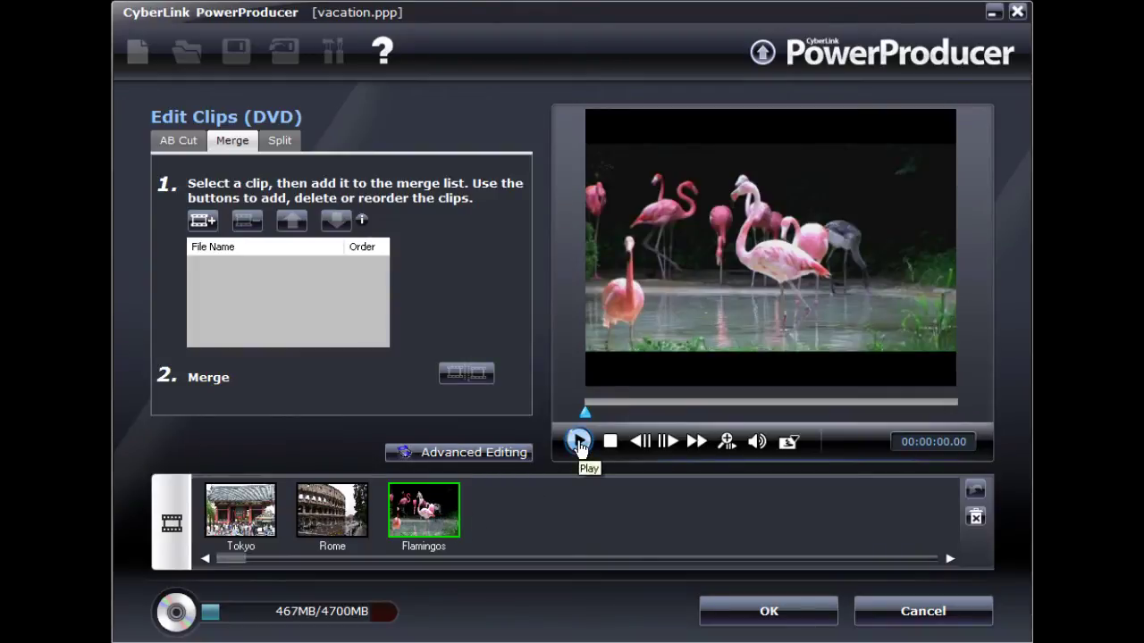
pyautogui.click(578, 441)
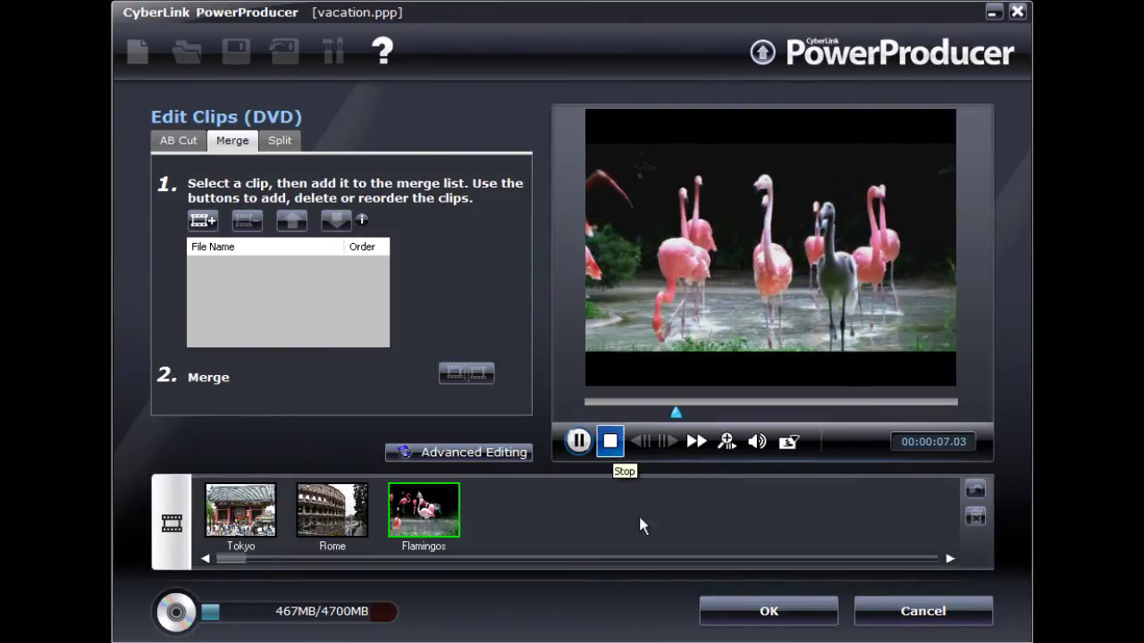
pyautogui.click(766, 614)
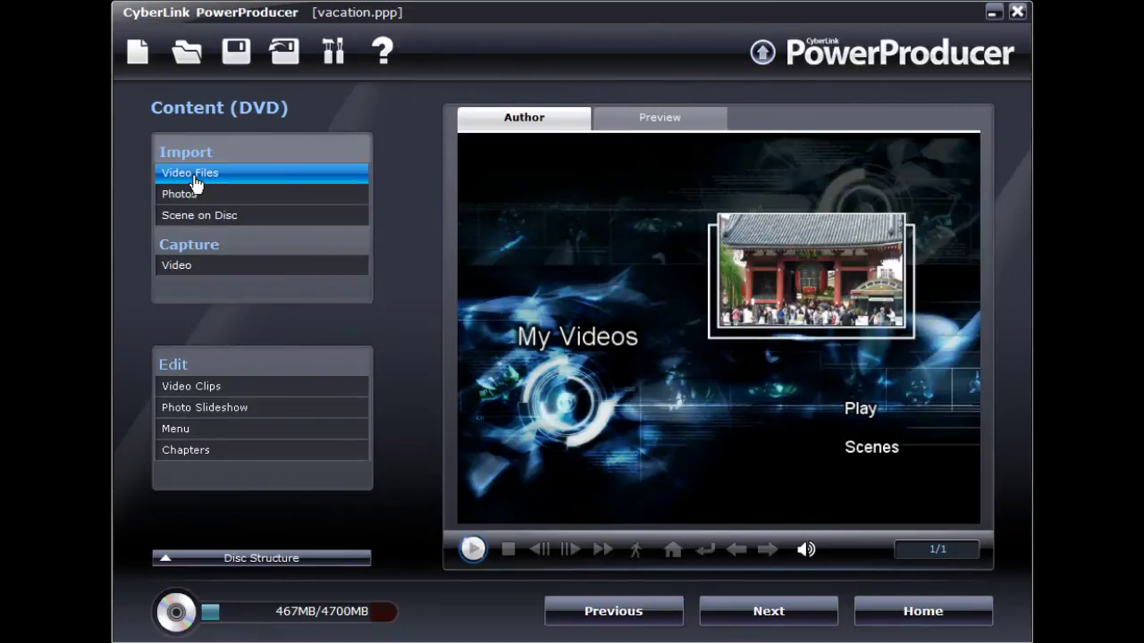
pyautogui.click(195, 179)
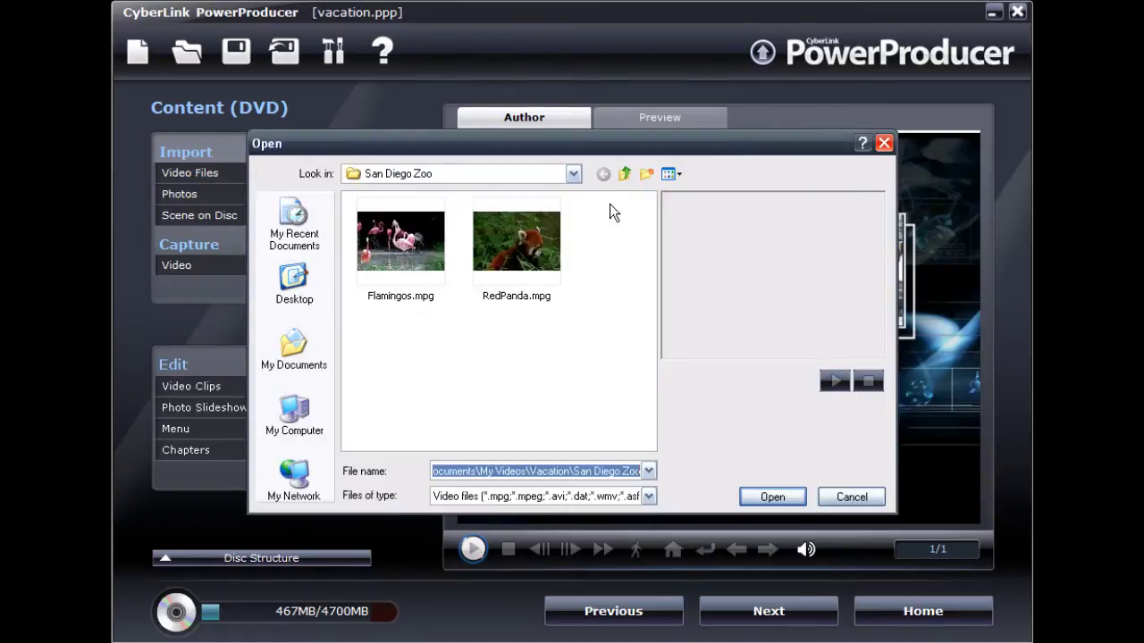
# Step: Import Family Trip 2009.MP4 from My Videos > Family Videos into the disc
pyautogui.click(627, 175)
pyautogui.click(626, 175)
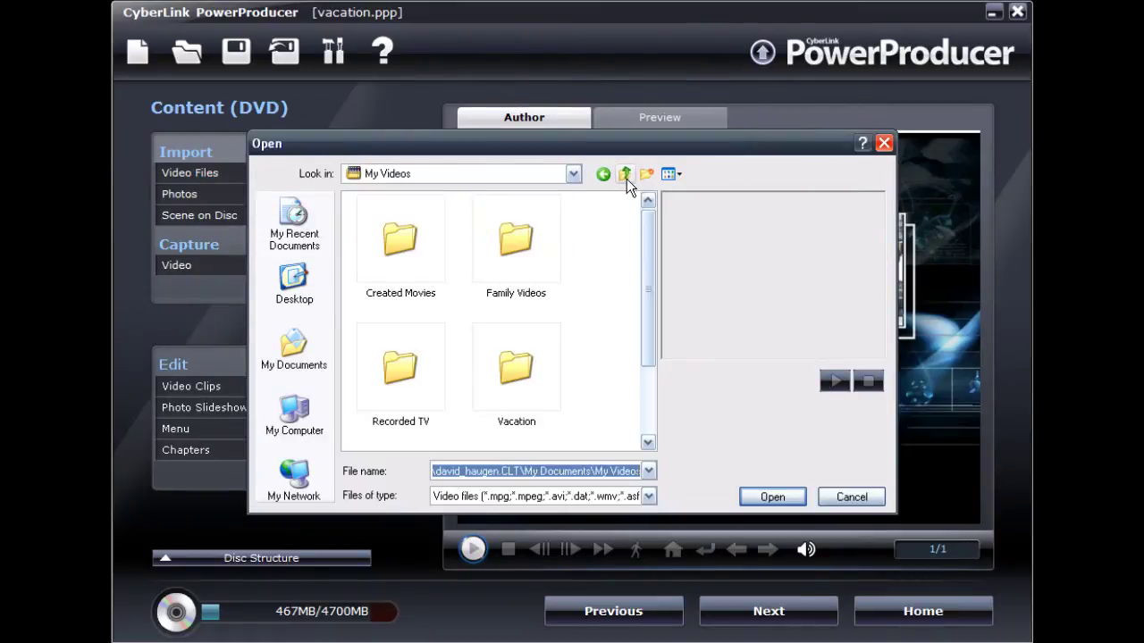
pyautogui.doubleClick(518, 275)
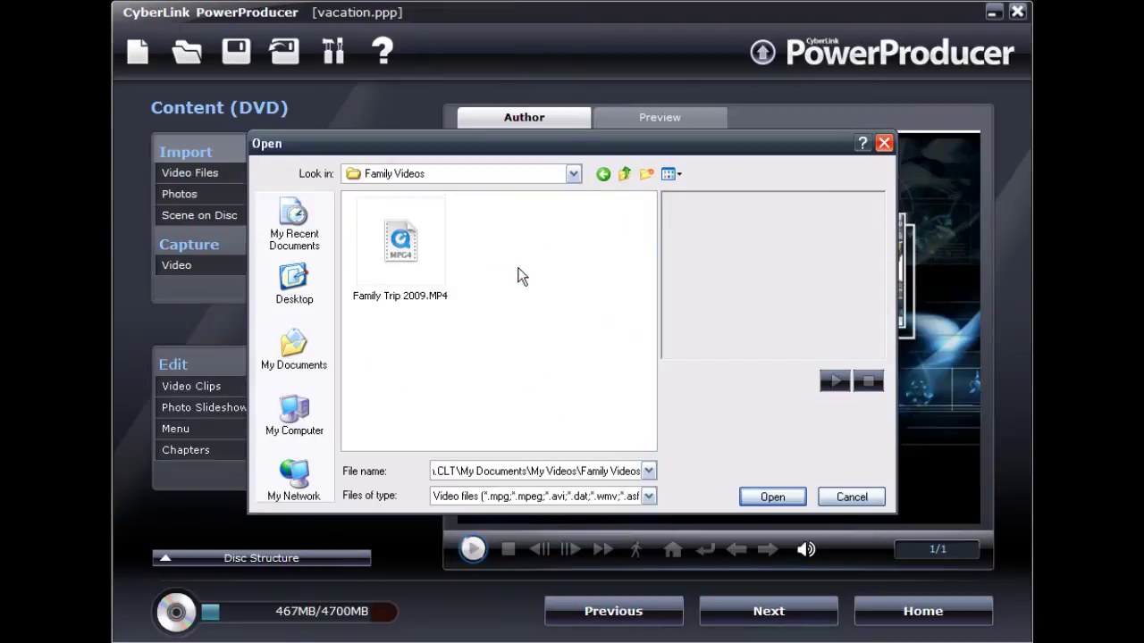
pyautogui.click(402, 272)
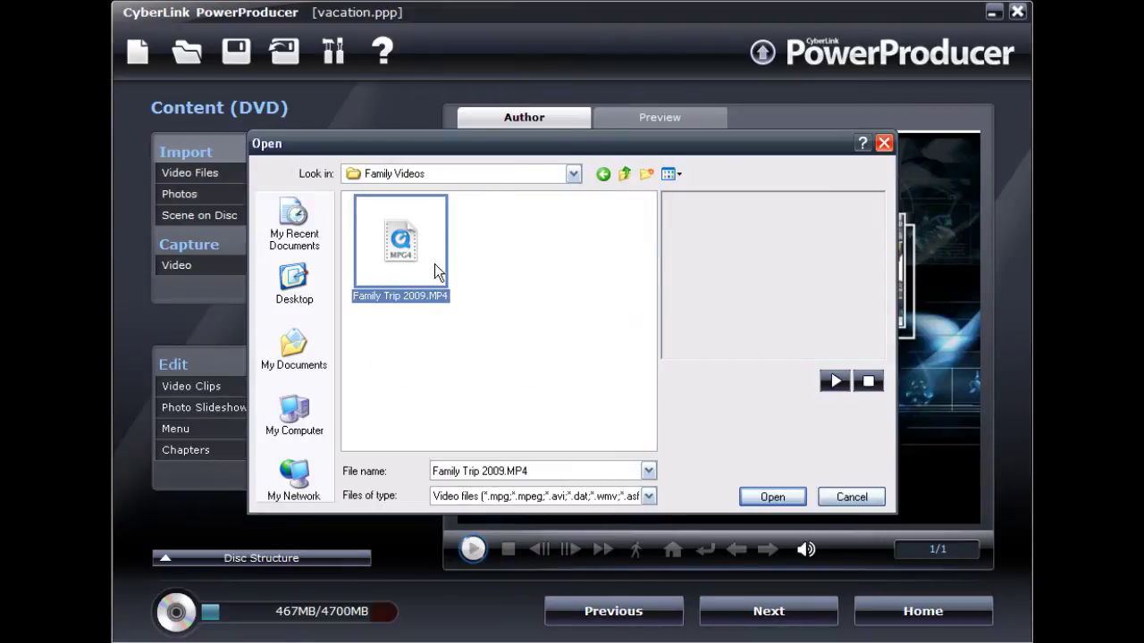
pyautogui.click(756, 497)
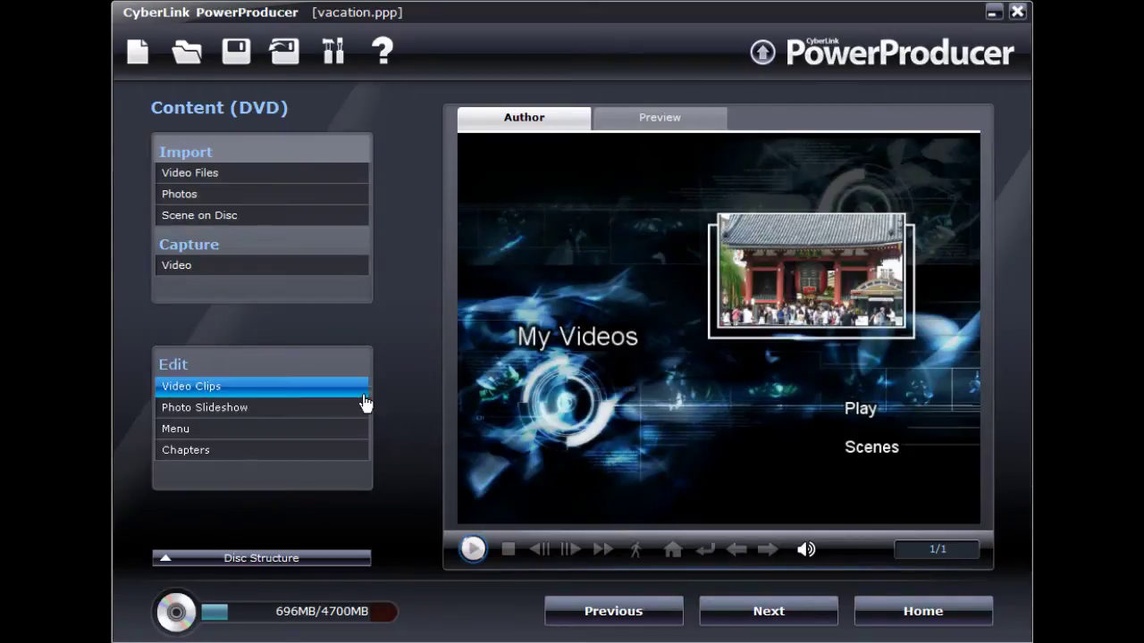
# Step: In Edit Clips, select the Family Trip clip for AB Cut trimming
pyautogui.click(206, 395)
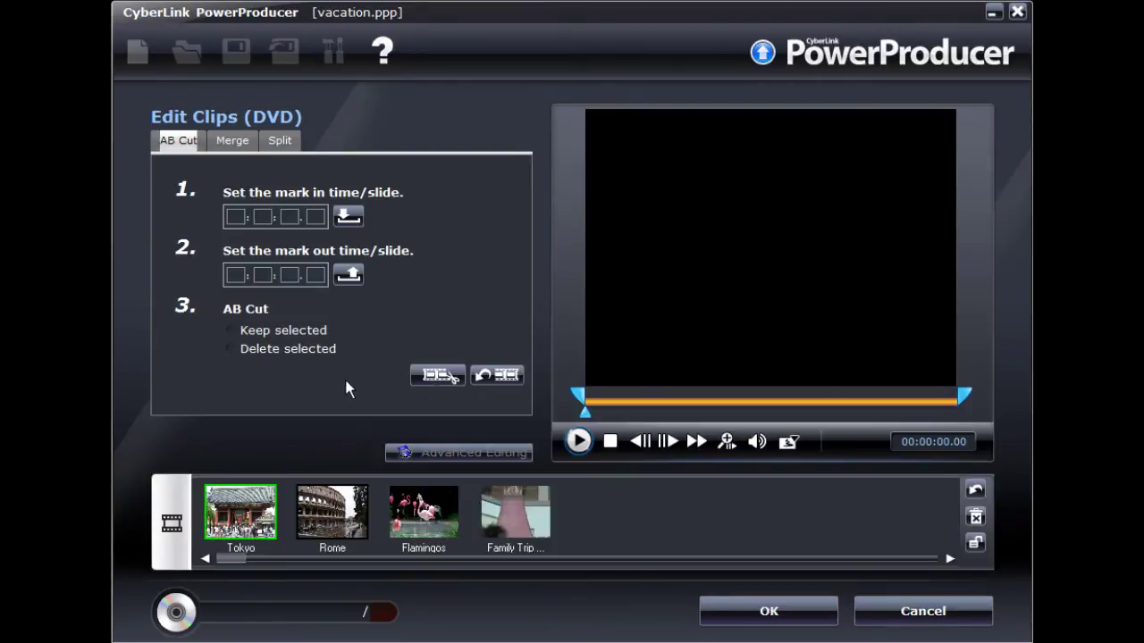
pyautogui.click(331, 517)
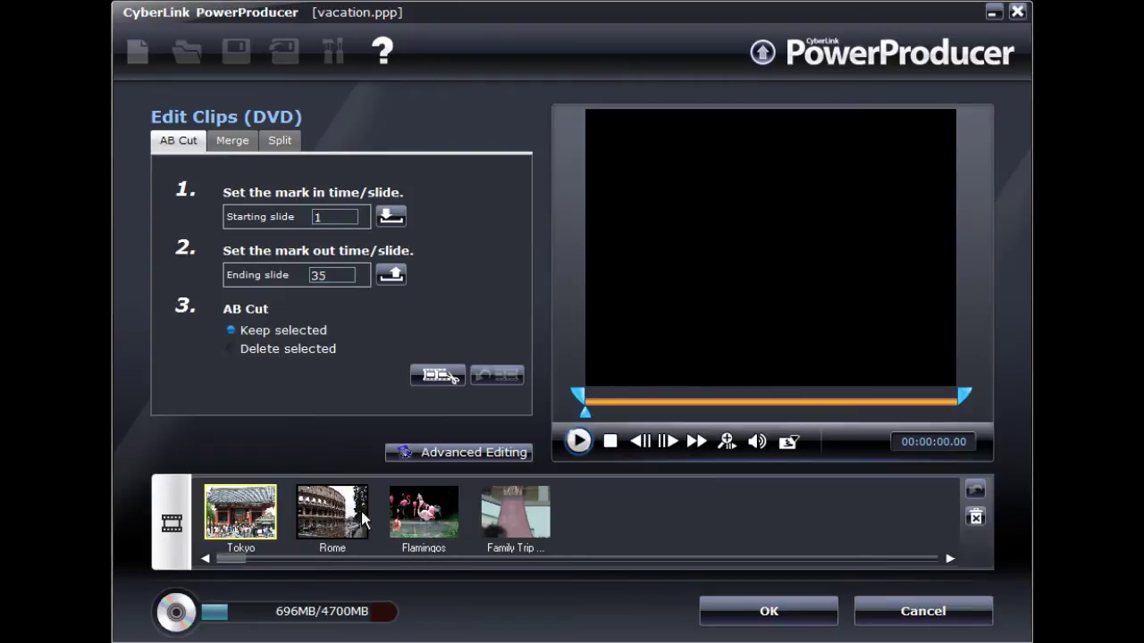
pyautogui.click(425, 519)
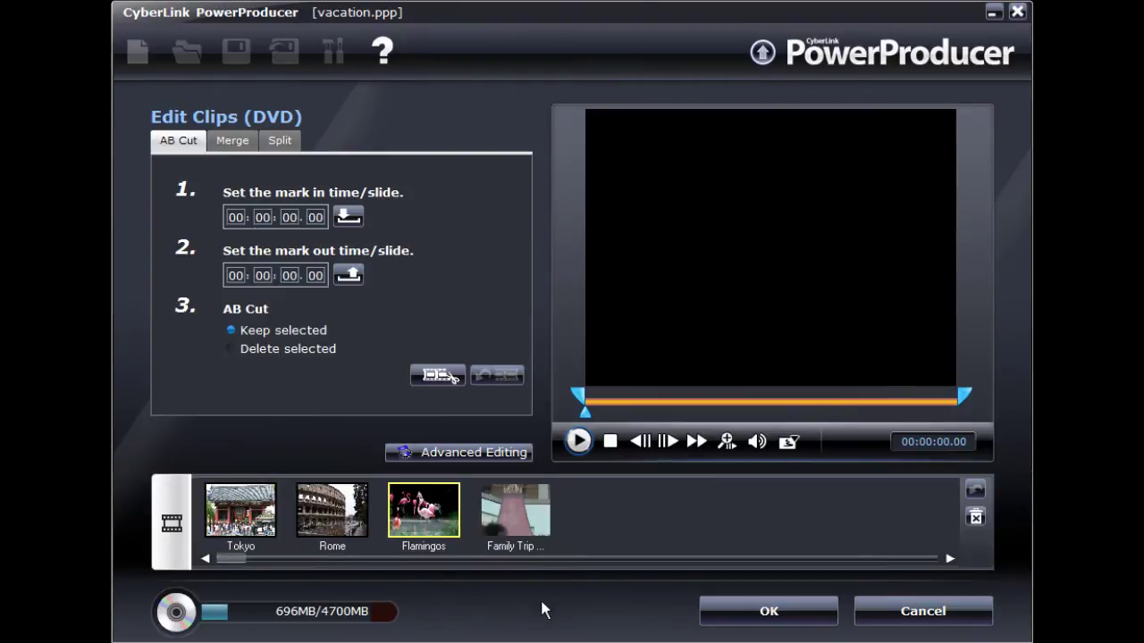
pyautogui.click(528, 520)
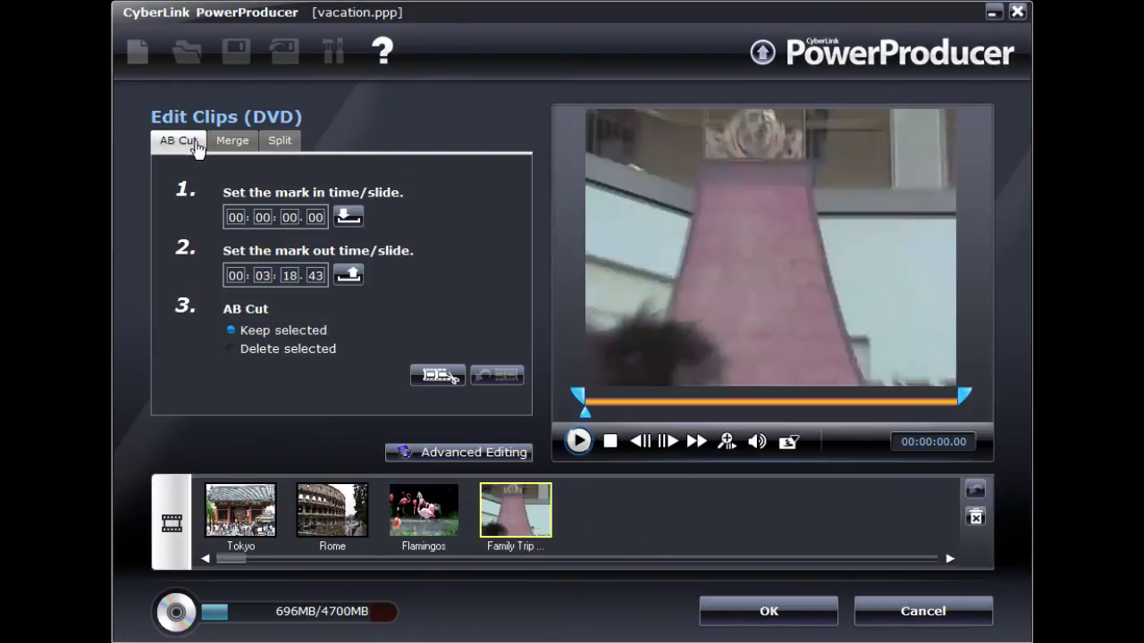
# Step: Mark the Family Trip clip from 00:00:06.93 to 00:03:07.06 and cut it
pyautogui.click(579, 440)
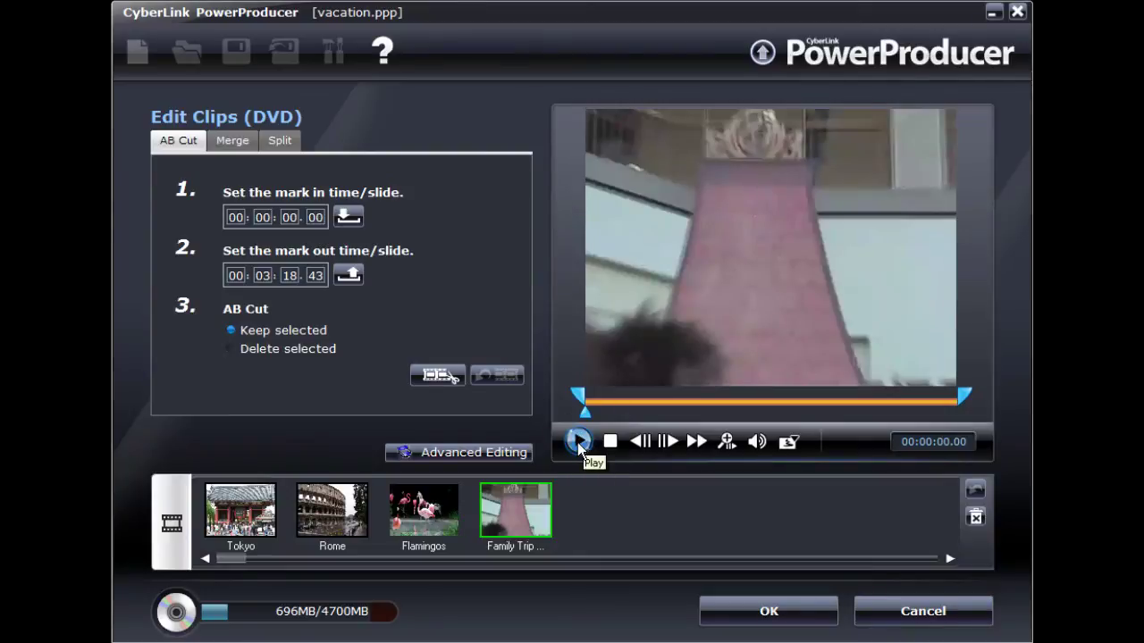
pyautogui.click(579, 442)
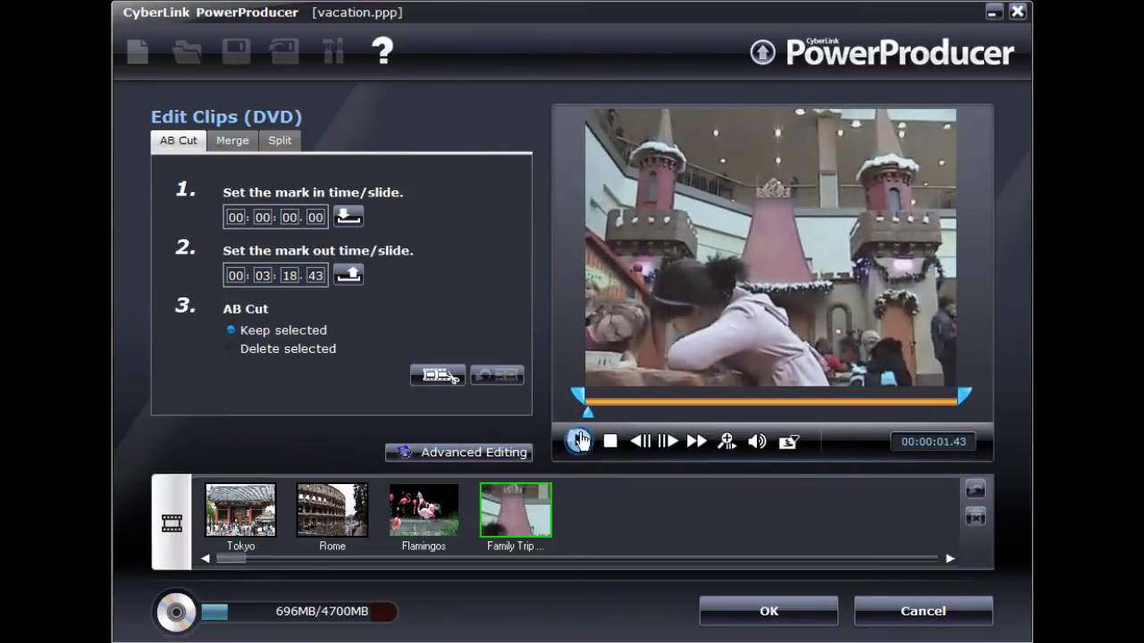
pyautogui.moveTo(582, 398); pyautogui.dragTo(596, 396)
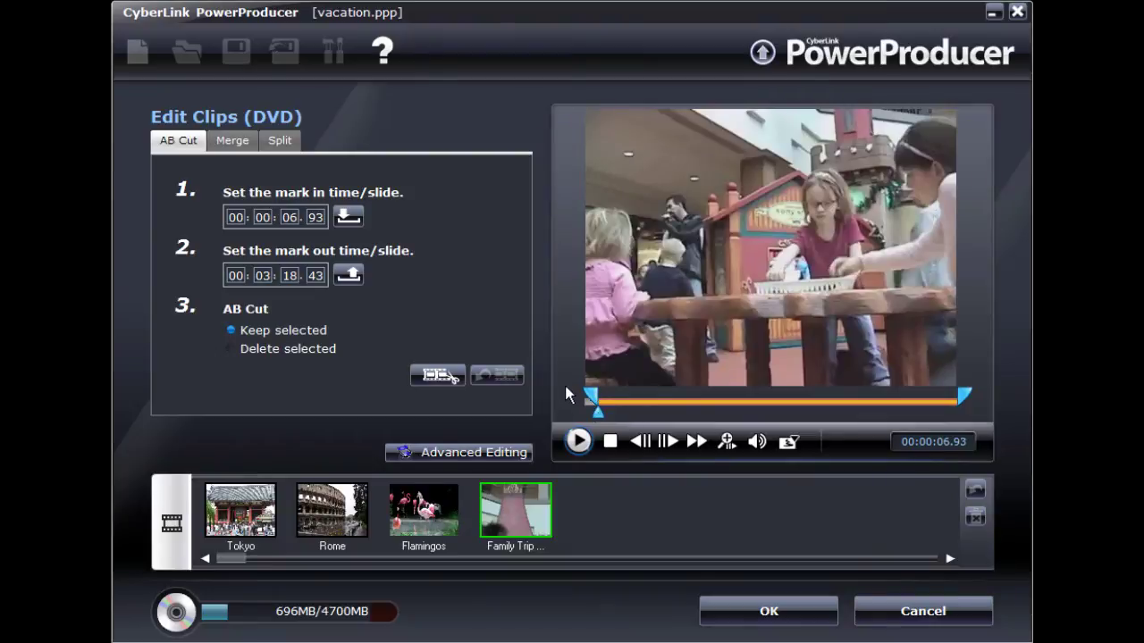
pyautogui.click(347, 217)
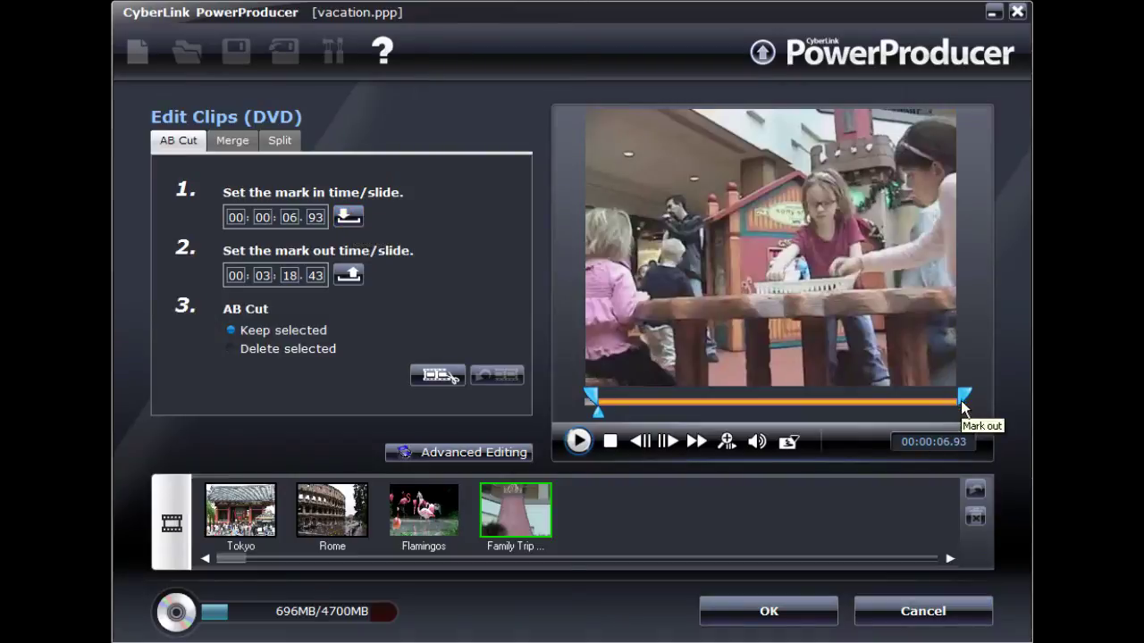
pyautogui.moveTo(963, 402); pyautogui.dragTo(940, 402)
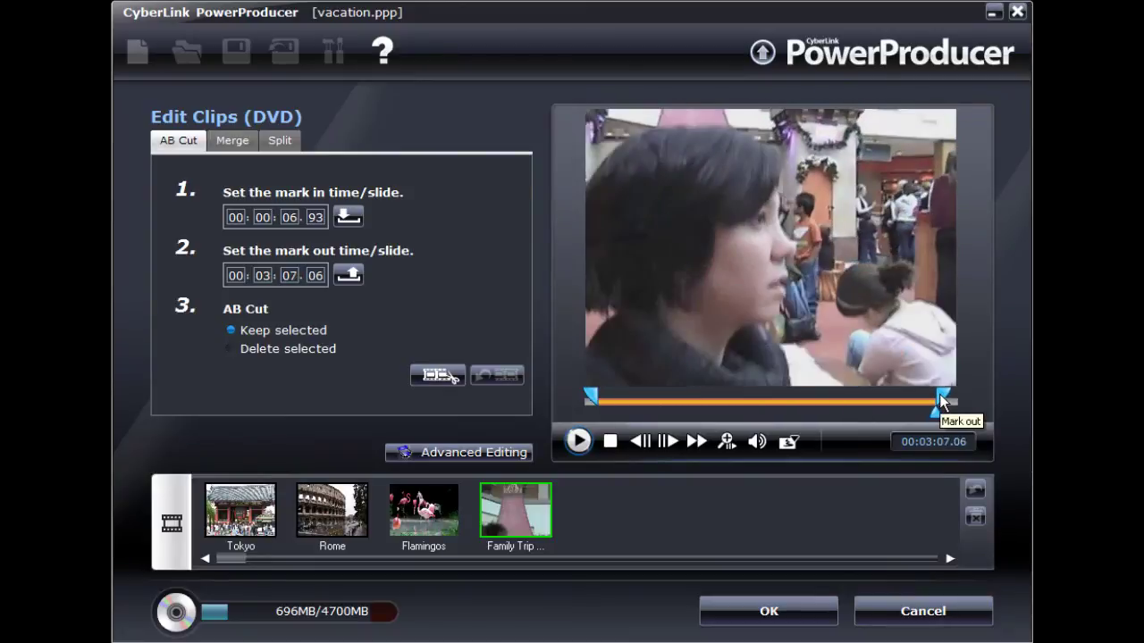
pyautogui.click(438, 376)
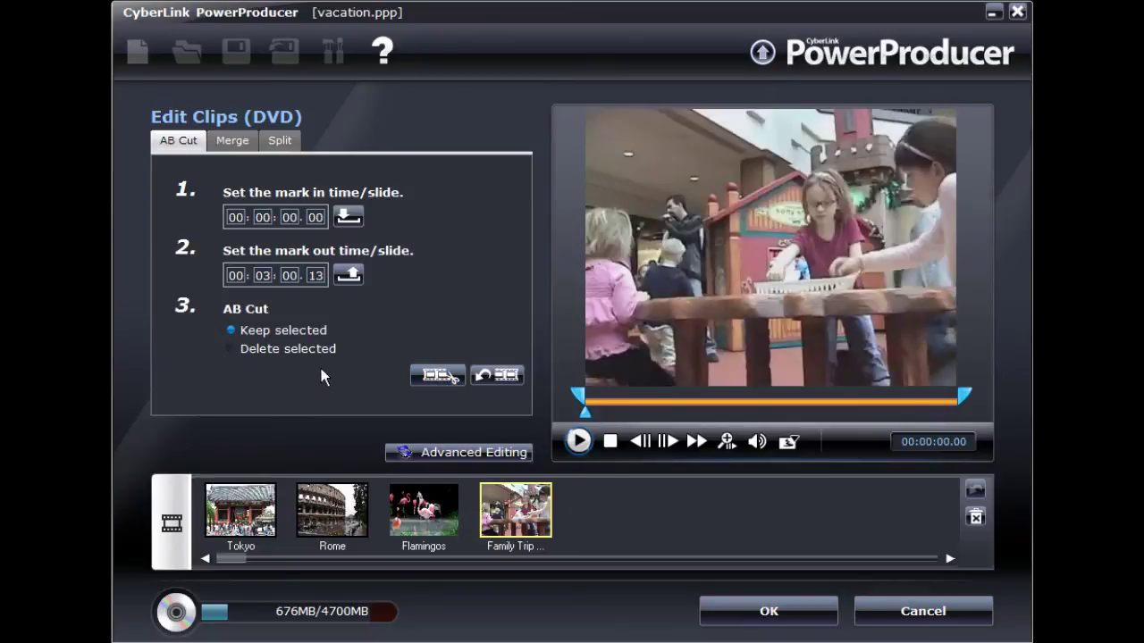
# Step: Accept the trimmed Family Trip clip and leave Edit Clips
pyautogui.moveTo(521, 518)
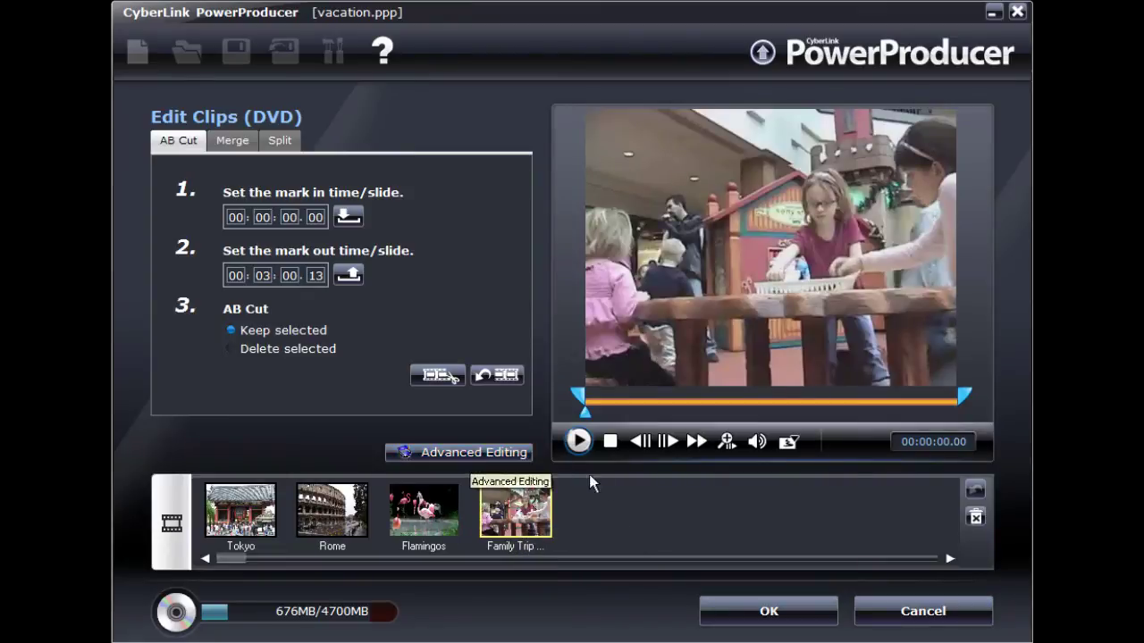
pyautogui.click(756, 610)
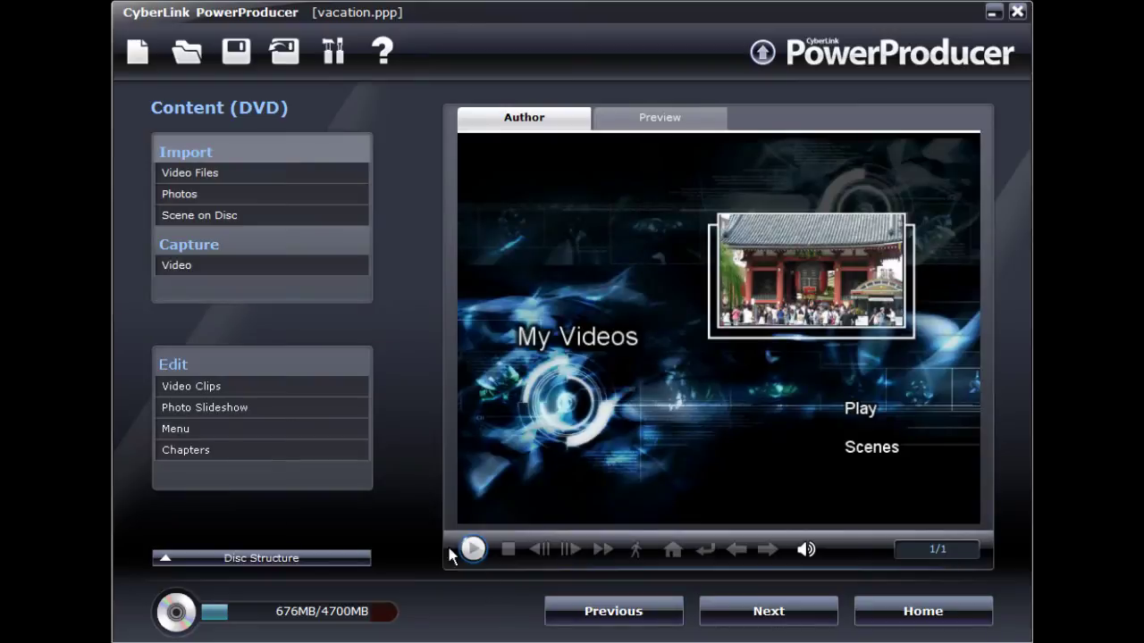
pyautogui.click(191, 456)
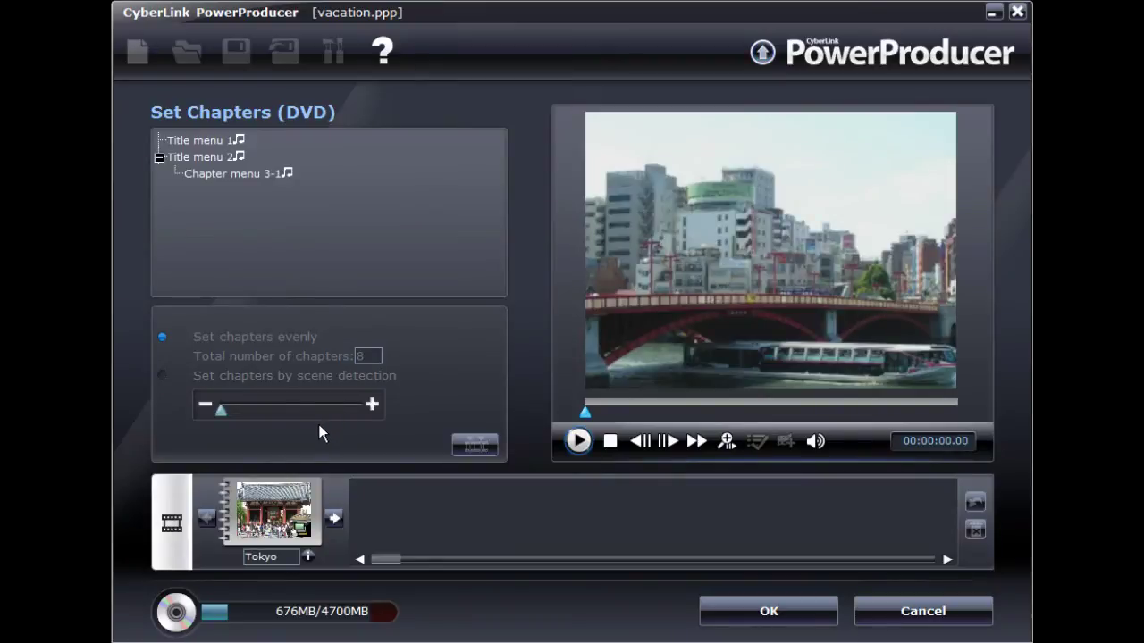
# Step: Step past the Rome and Flamingos clips to the Family Trip clip in Set Chapters
pyautogui.click(334, 522)
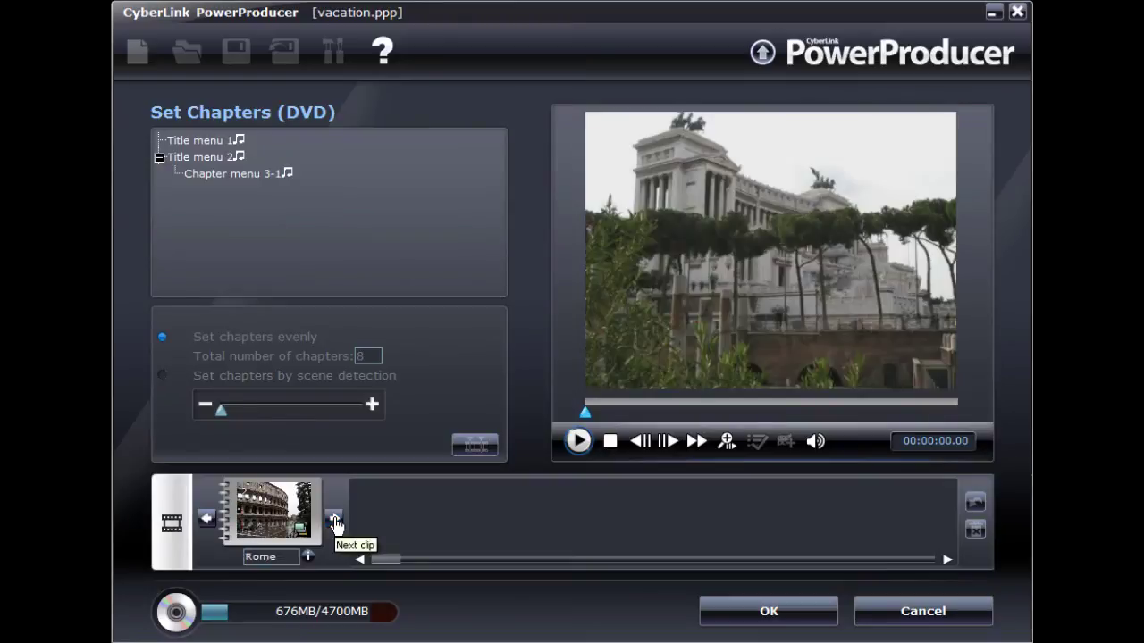
pyautogui.click(334, 523)
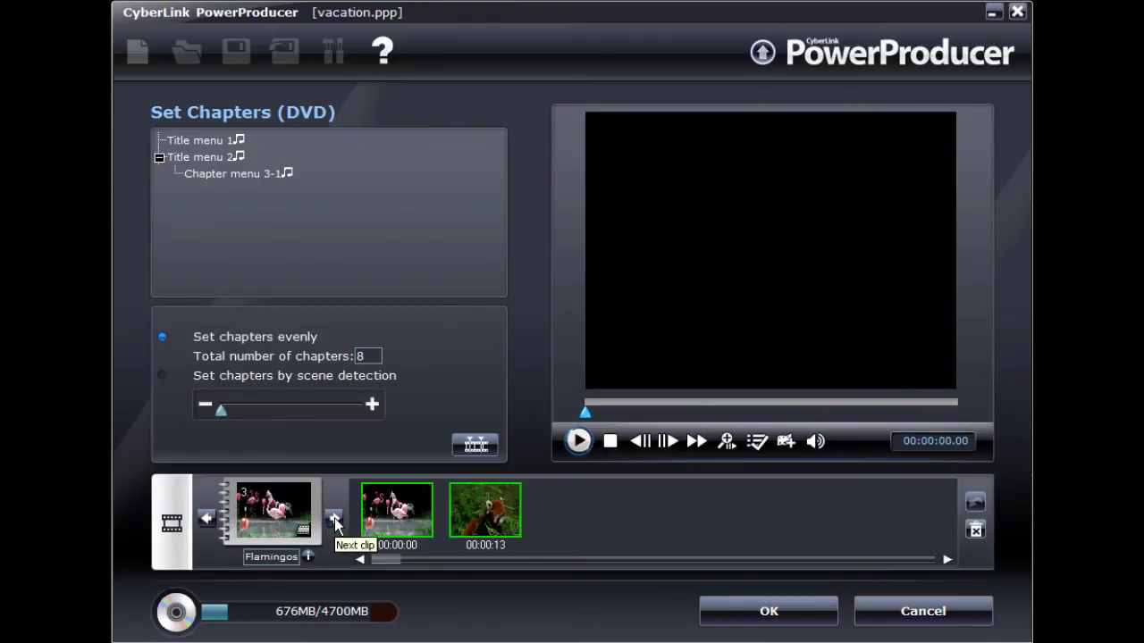
pyautogui.click(334, 521)
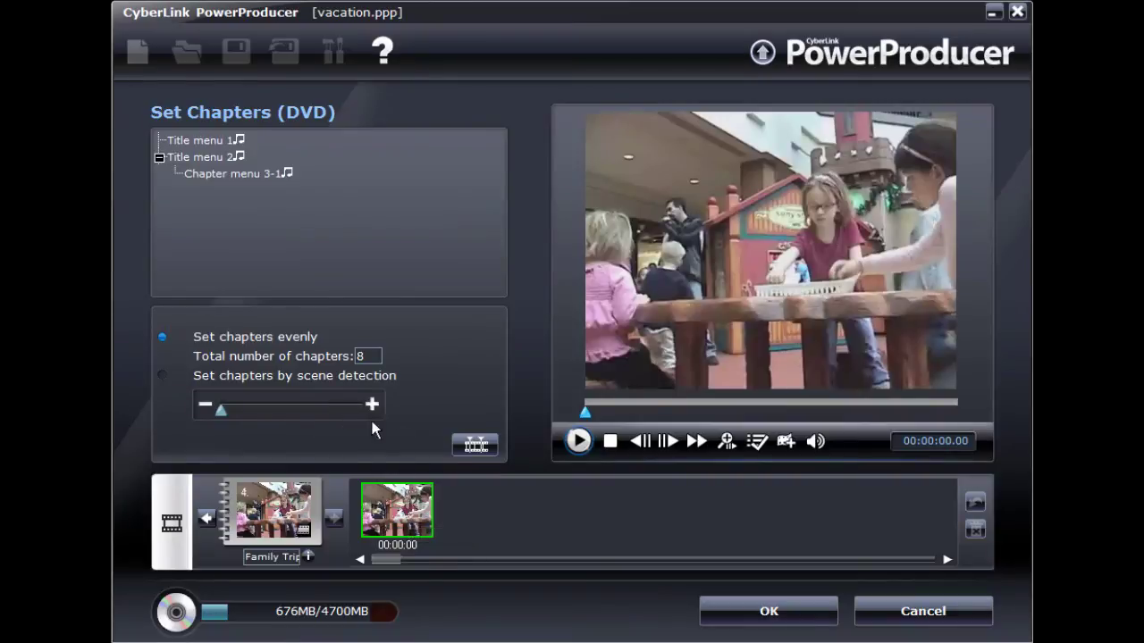
# Step: Add Family Trip chapters at 00:00:06 and 00:01:02 during playback
pyautogui.click(579, 442)
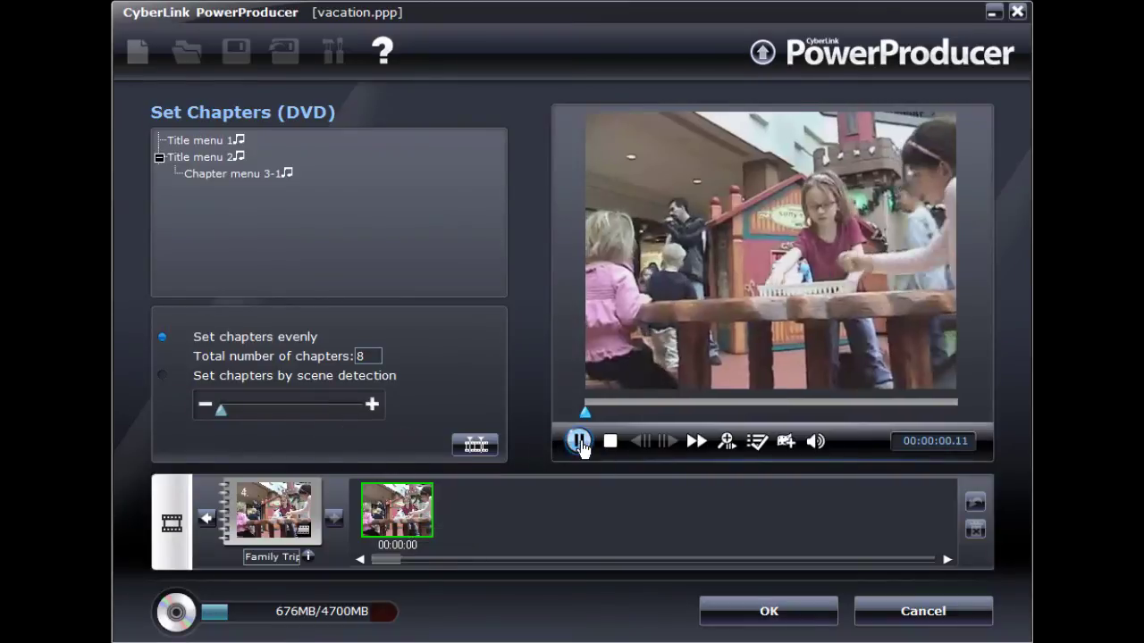
pyautogui.click(757, 444)
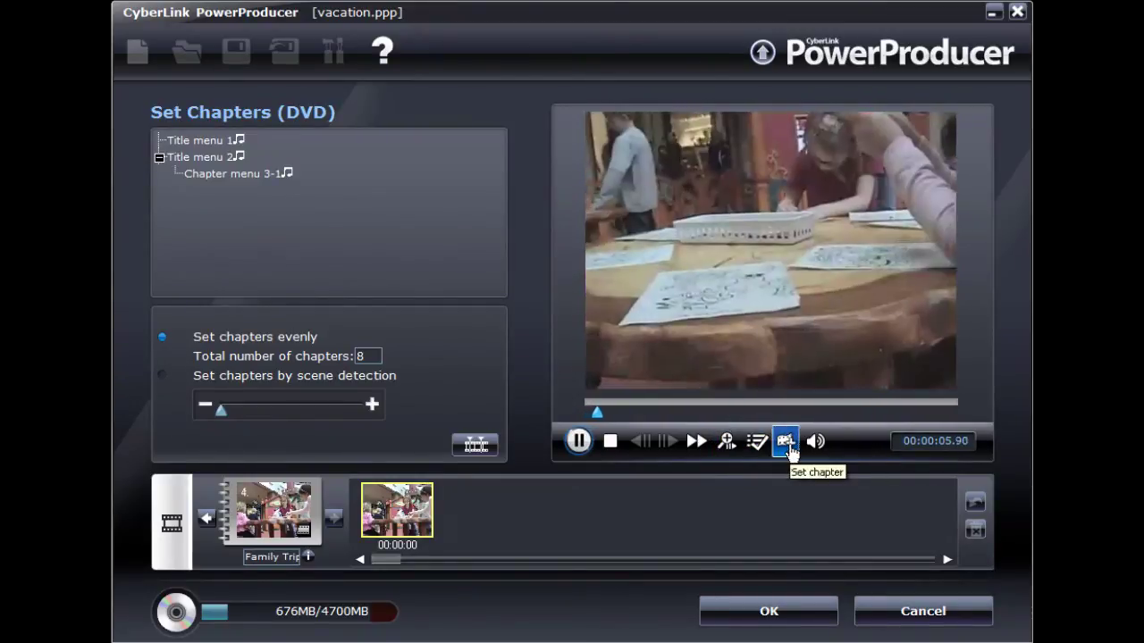
pyautogui.click(786, 442)
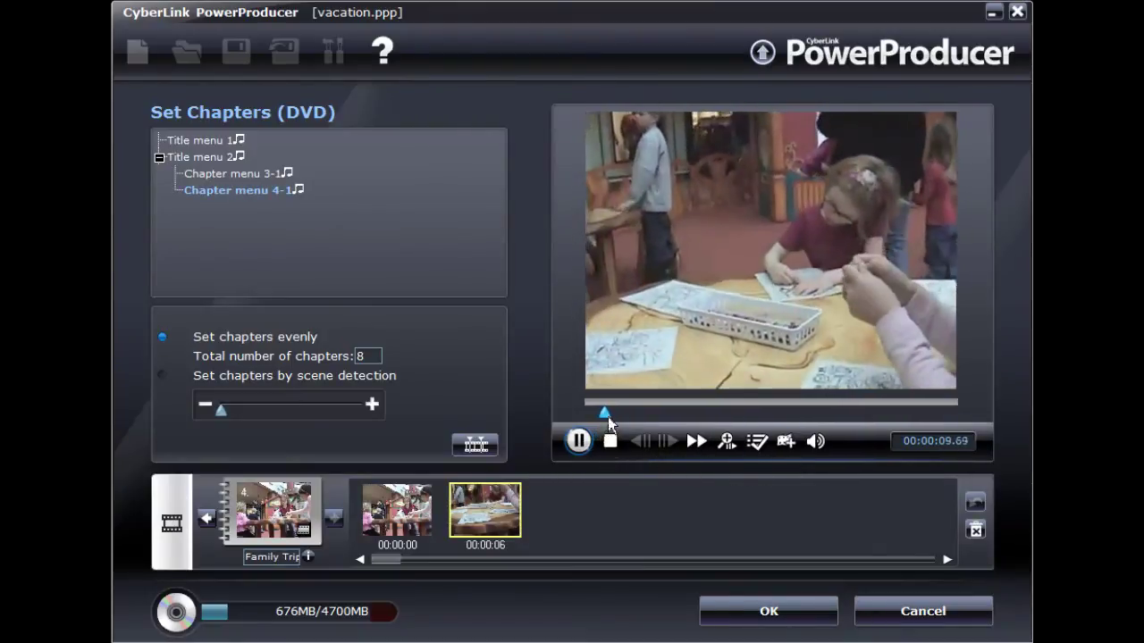
pyautogui.moveTo(607, 416); pyautogui.dragTo(714, 412)
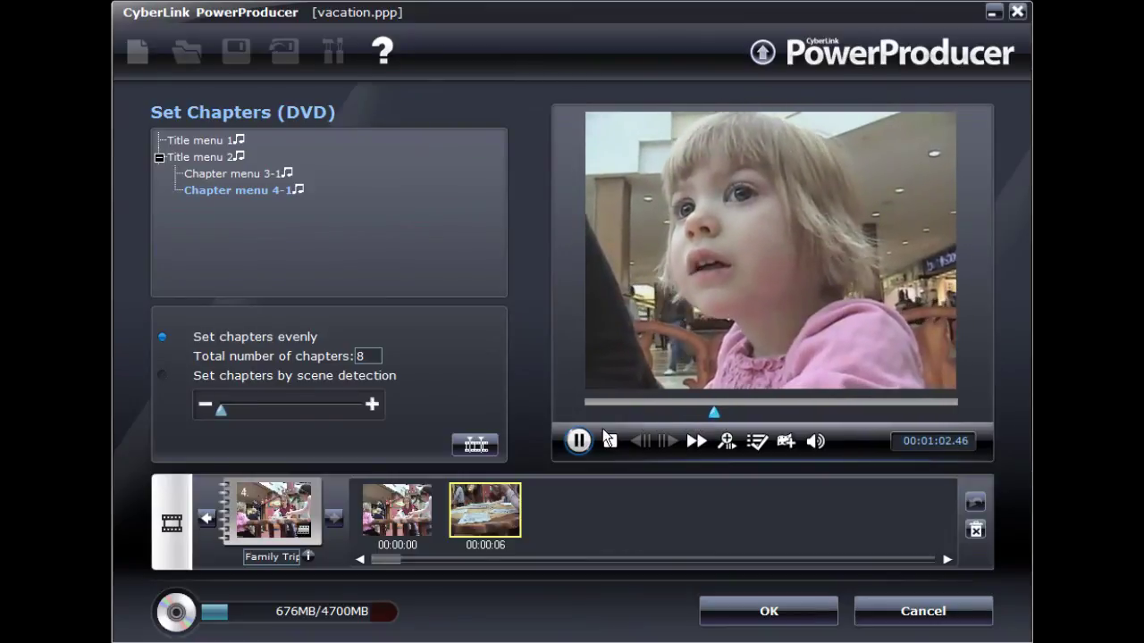
pyautogui.click(580, 442)
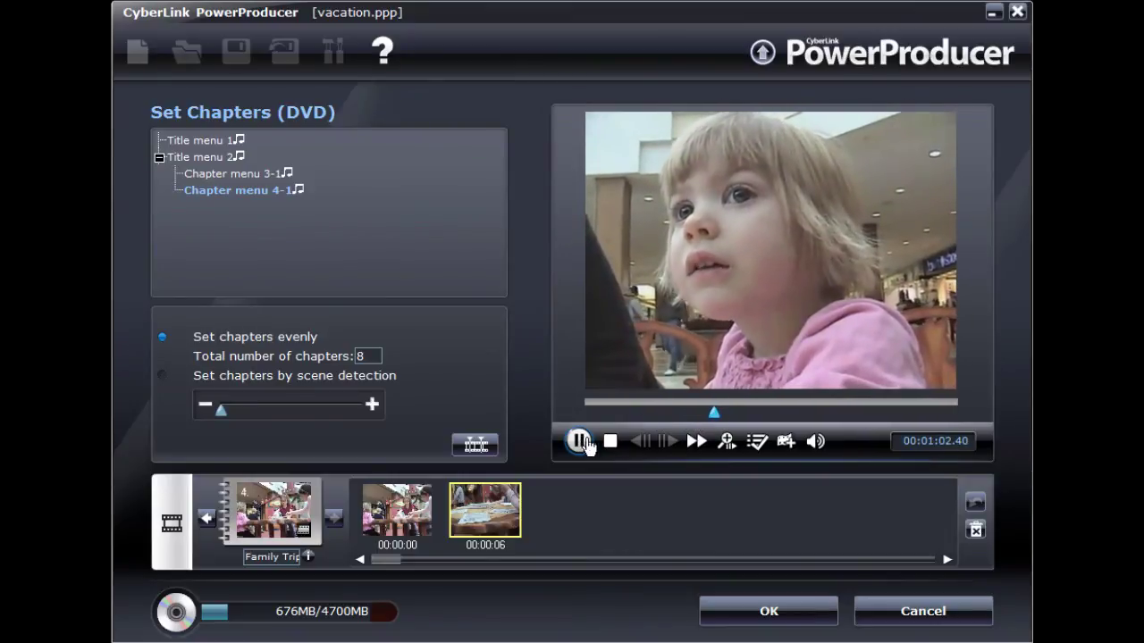
pyautogui.click(789, 444)
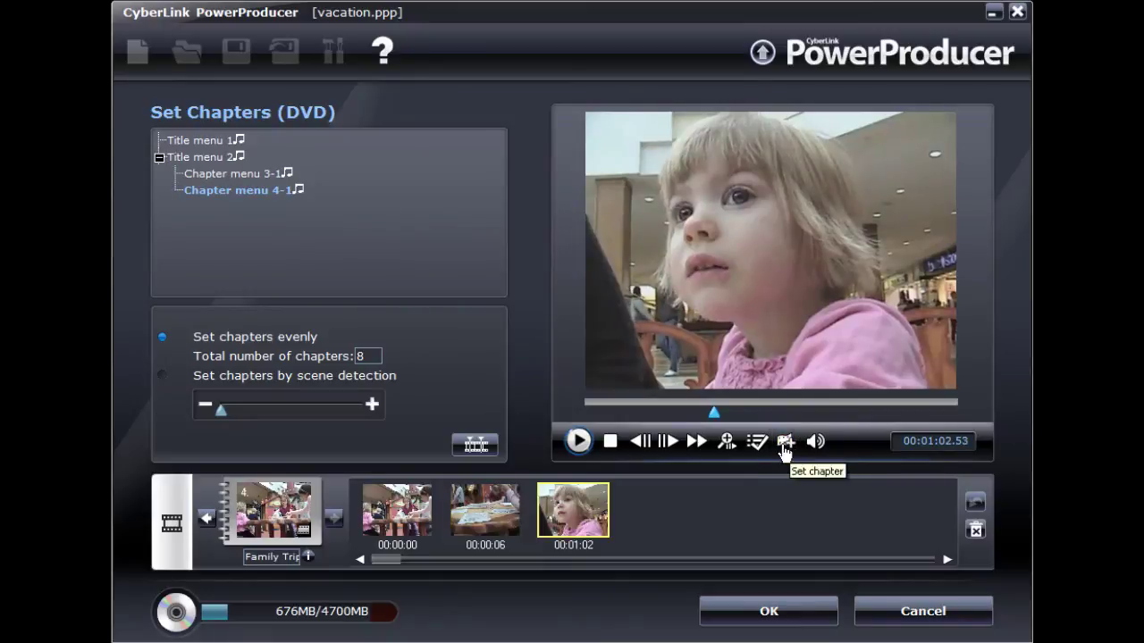
# Step: Add a chapter at 00:02:07 and use the park-hours sign frame as its thumbnail
pyautogui.moveTo(714, 413); pyautogui.dragTo(849, 415)
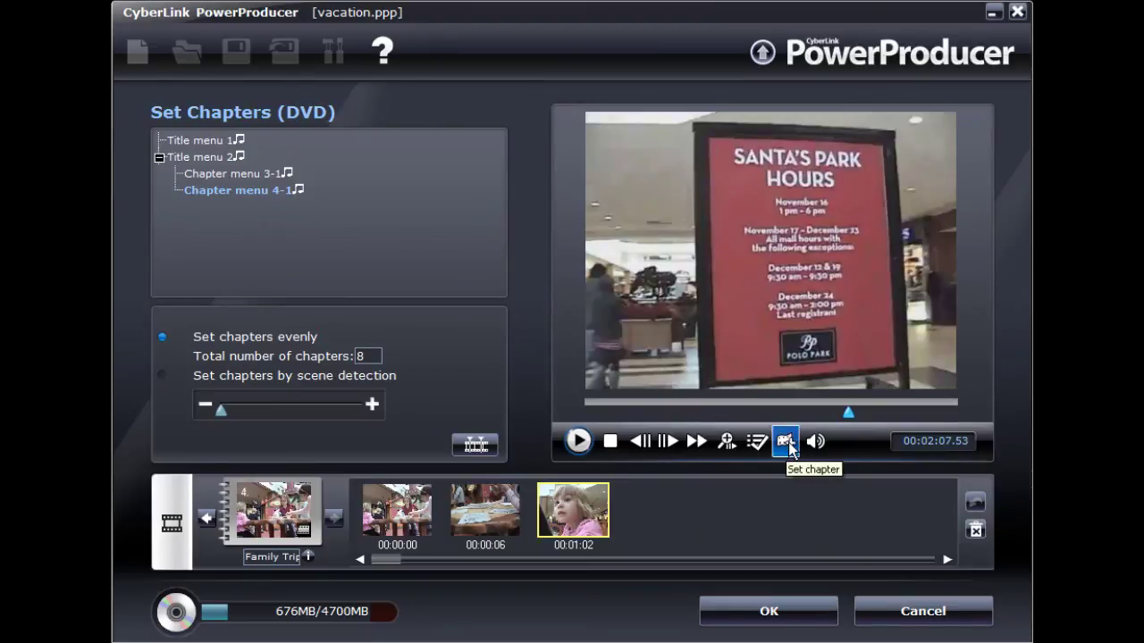
pyautogui.click(786, 442)
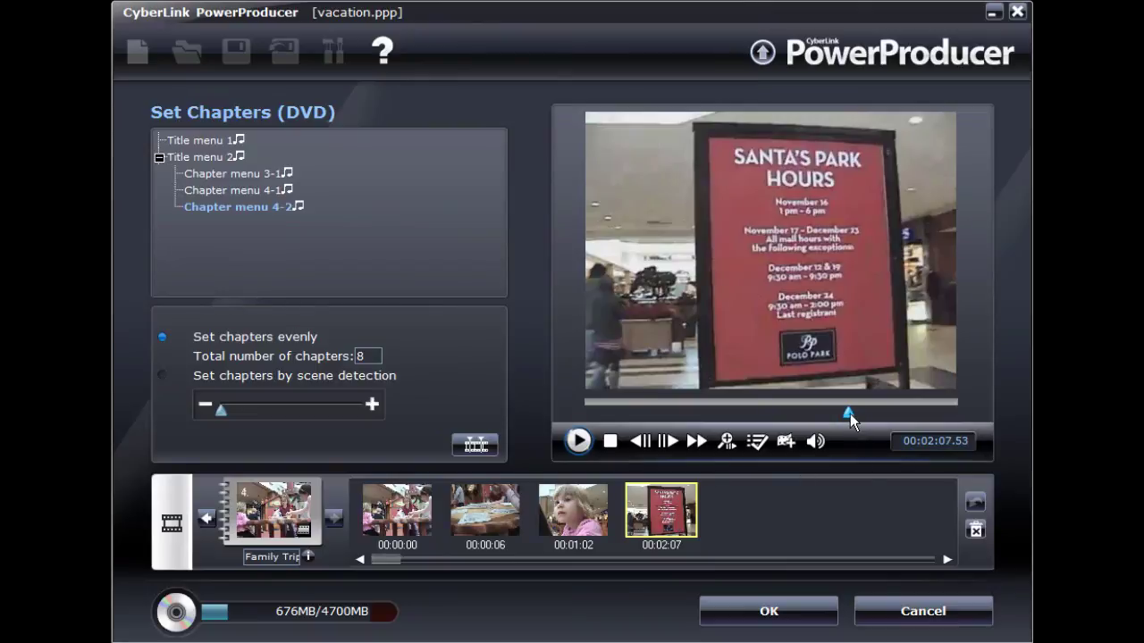
pyautogui.moveTo(852, 416); pyautogui.dragTo(903, 408)
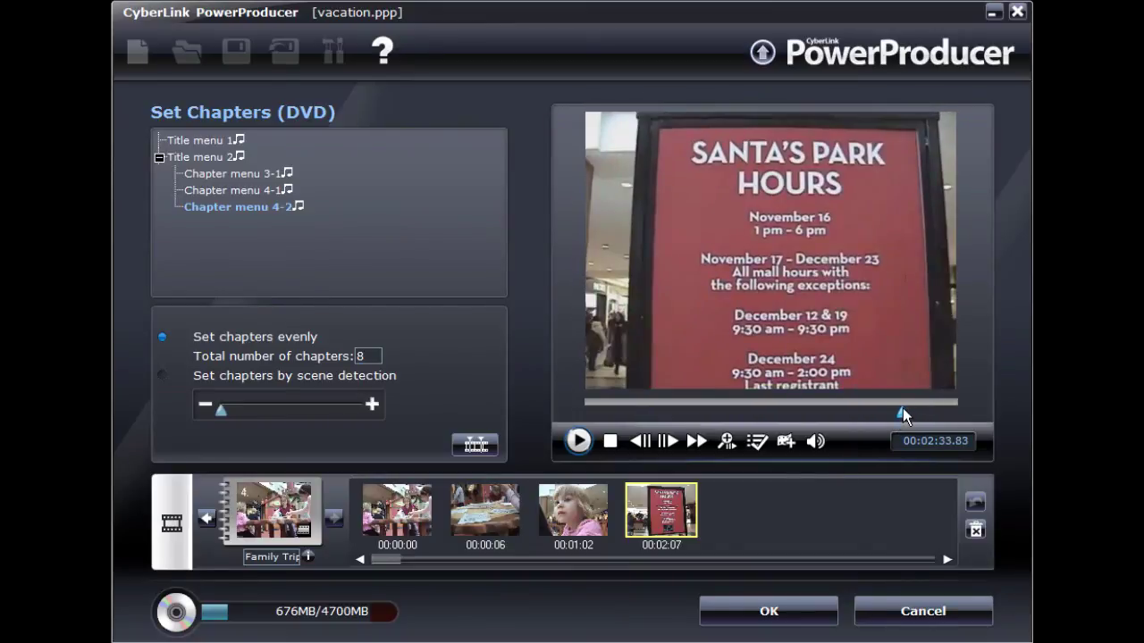
pyautogui.click(759, 443)
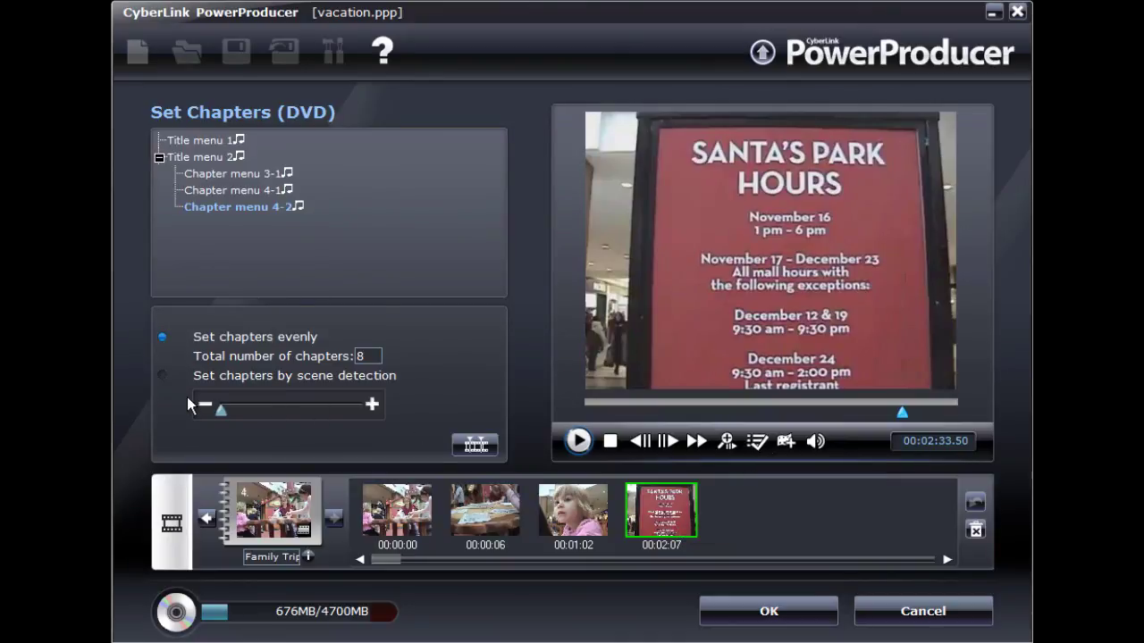
# Step: Confirm the four chapters and continue to Final Output, set to burn 1 copy
pyautogui.click(753, 612)
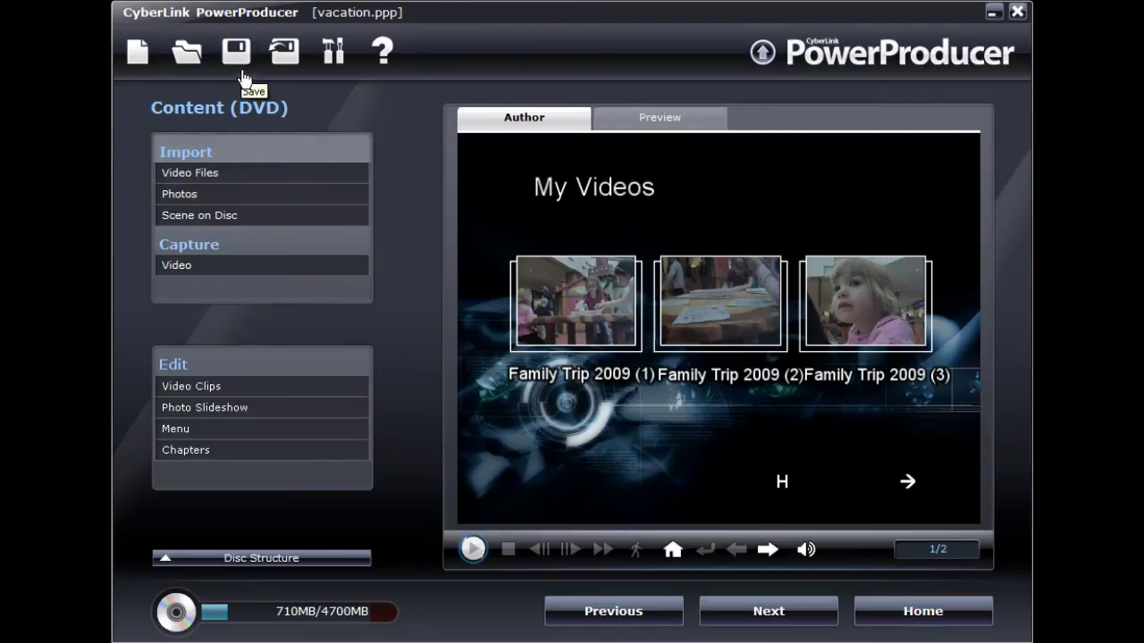
pyautogui.click(768, 612)
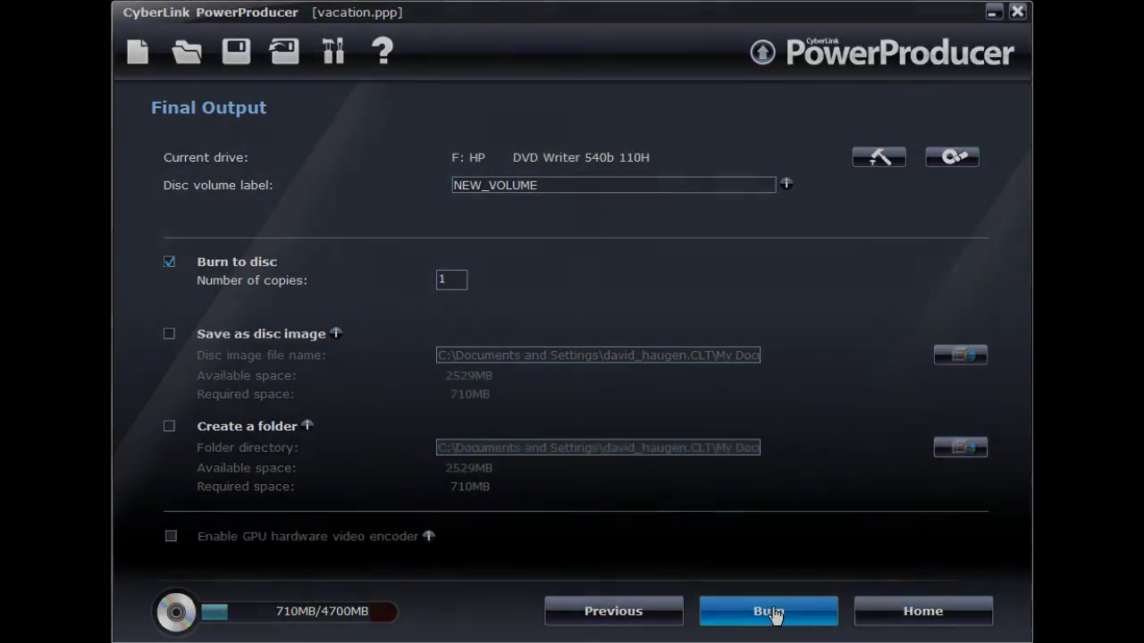